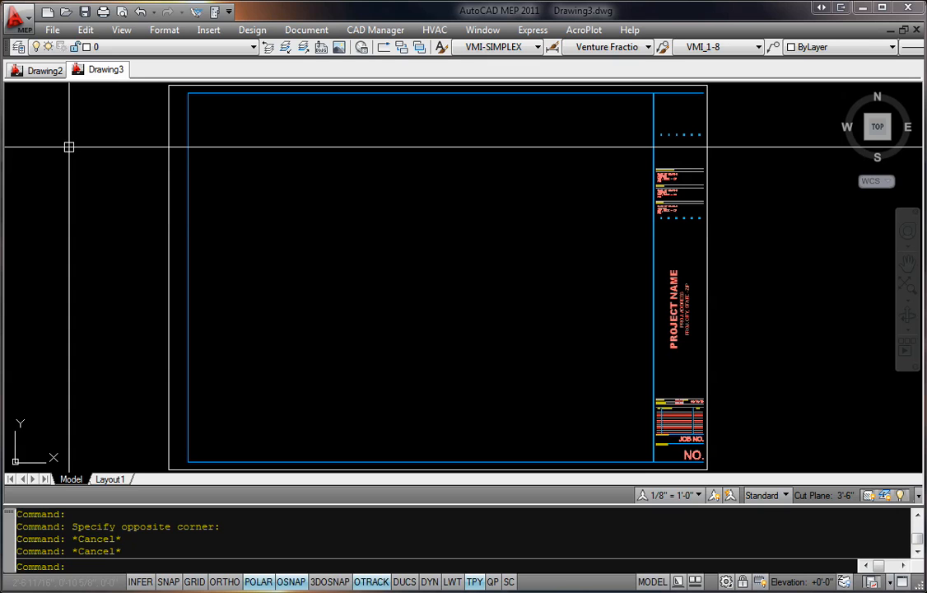
Step: Examine the empty M1-01 layout in Drawing2 and the title block with its sheet border in Drawing3
click(41, 76)
click(111, 75)
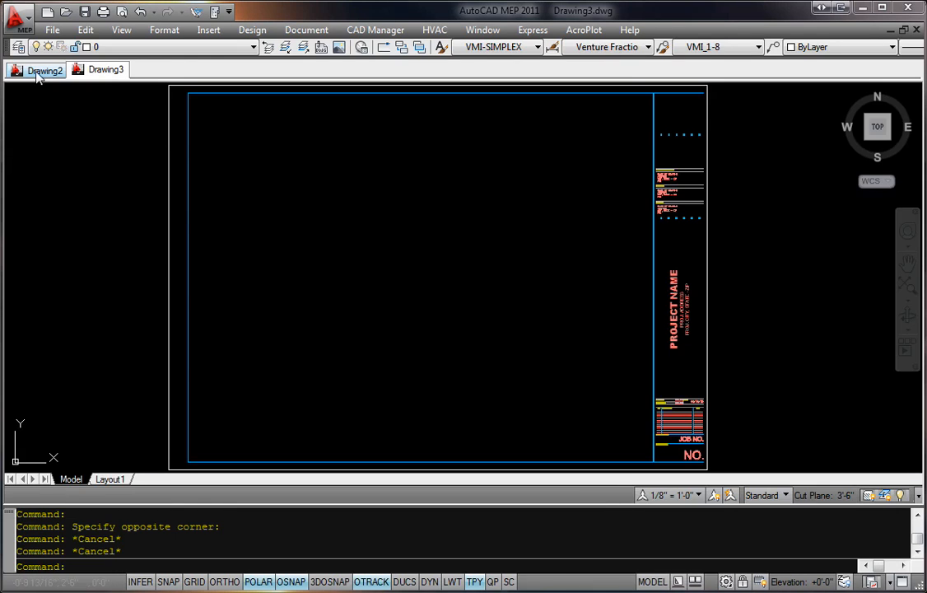
click(36, 72)
middle_drag(504, 213, 472, 214)
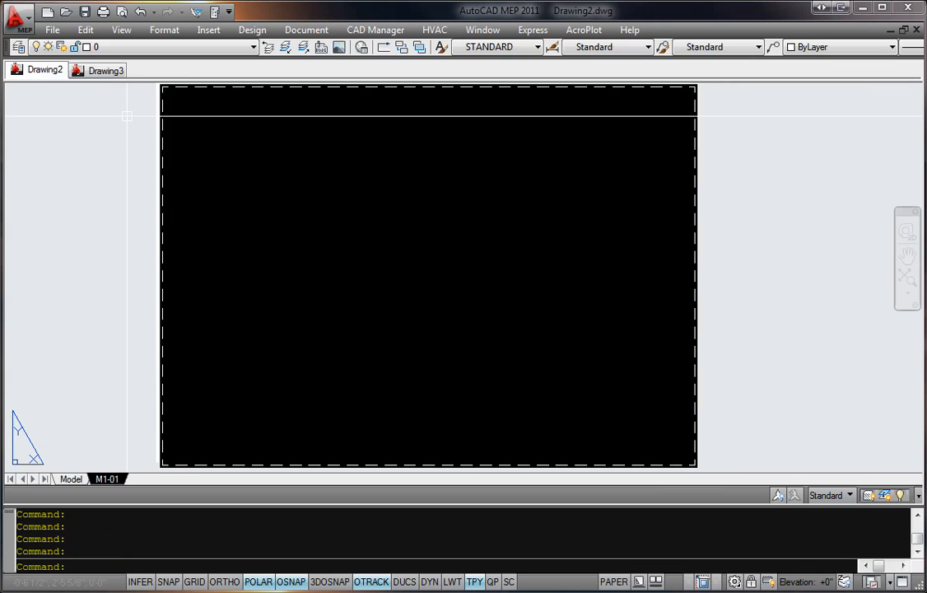
click(97, 71)
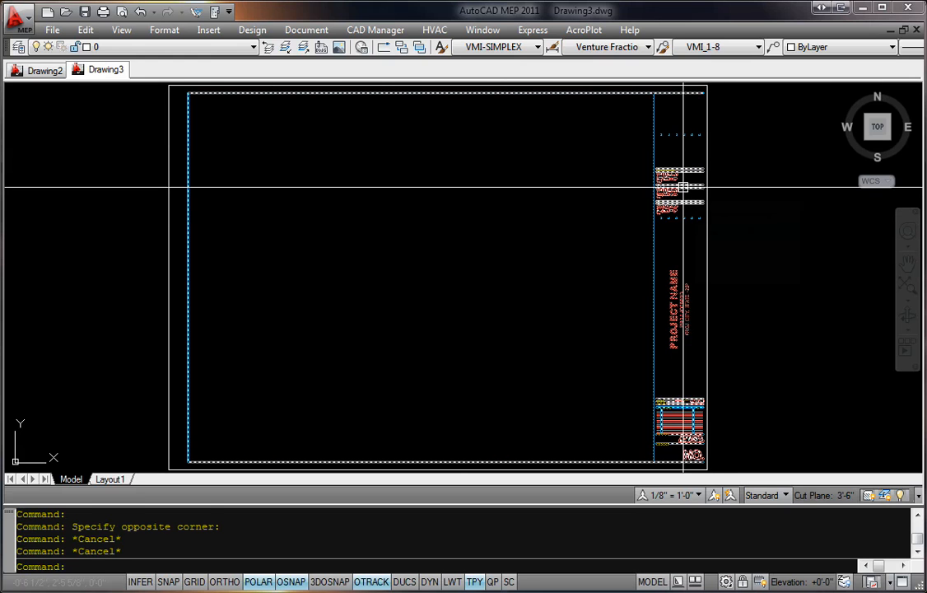
click(684, 187)
middle_drag(779, 367, 669, 358)
scroll(766, 354, down, 3)
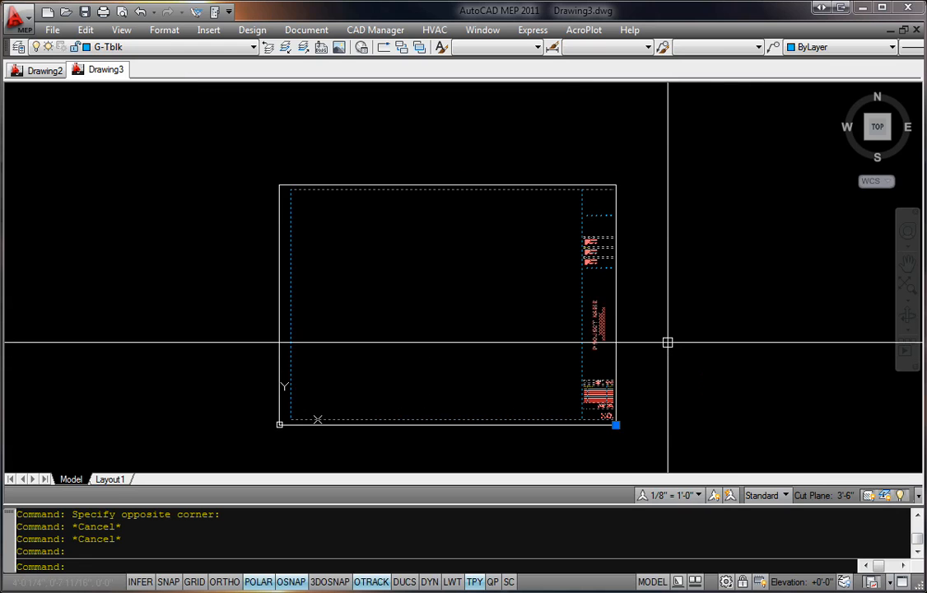
key(Escape)
scroll(596, 228, up, 3)
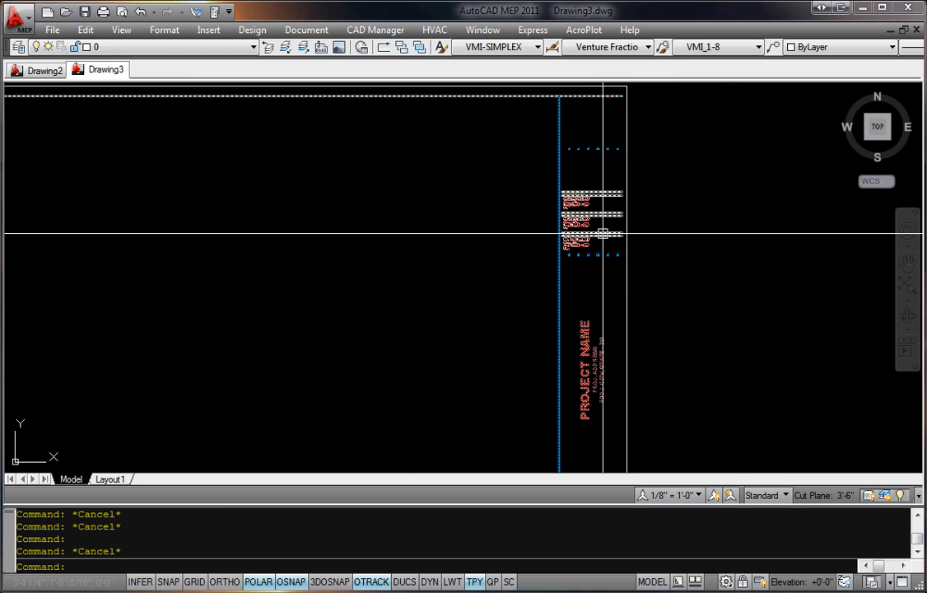
middle_drag(687, 368, 667, 197)
middle_drag(635, 280, 671, 413)
Step: Copy the title block block reference to an empty area beside the original sheet in Drawing3
click(566, 205)
scroll(565, 216, down, 3)
middle_drag(565, 222, 399, 265)
scroll(540, 249, down, 1)
text(c)
key(Return)
click(300, 279)
click(769, 248)
middle_drag(768, 248, 564, 249)
key(Escape)
Step: Explode the title block copy beside the original sheet
double_click(682, 191)
click(457, 411)
text(xx)
key(Return)
Step: Check the project name, address and company texts in the exploded copy as separate editable text objects
middle_drag(706, 359, 615, 325)
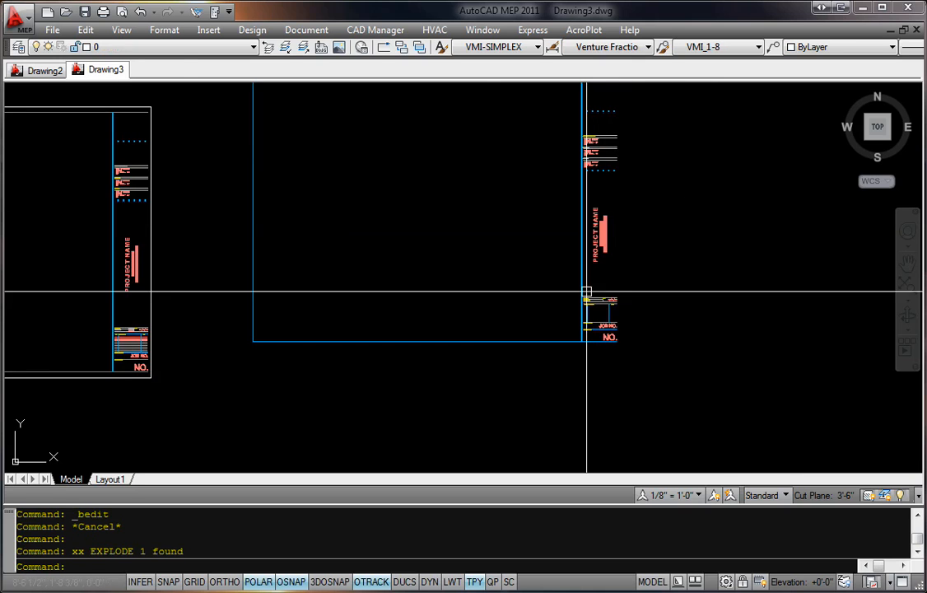
middle_drag(585, 290, 577, 331)
scroll(670, 290, up, 5)
scroll(631, 272, up, 3)
click(643, 257)
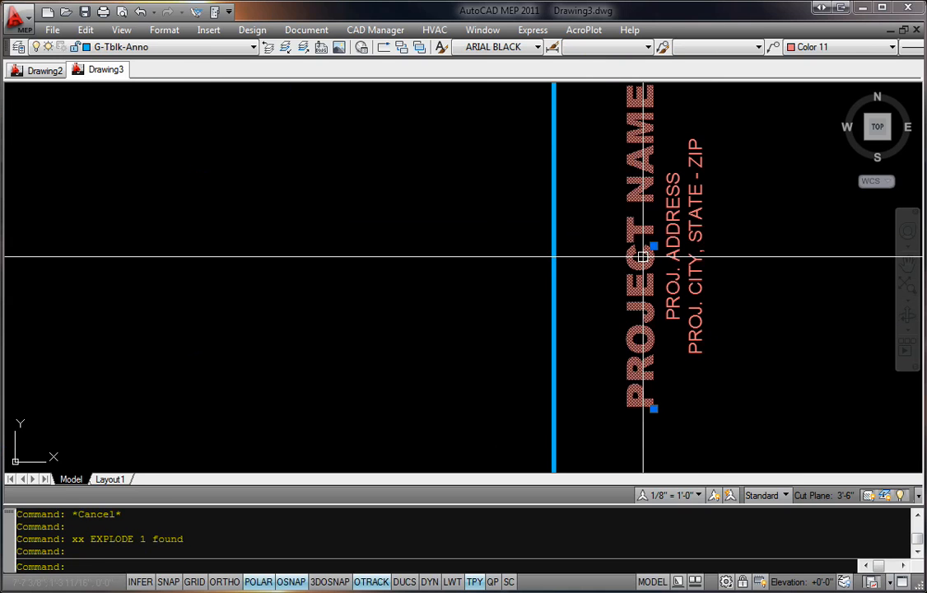
click(636, 189)
scroll(648, 193, down, 4)
middle_drag(728, 276, 716, 257)
key(Return)
middle_drag(674, 379, 588, 424)
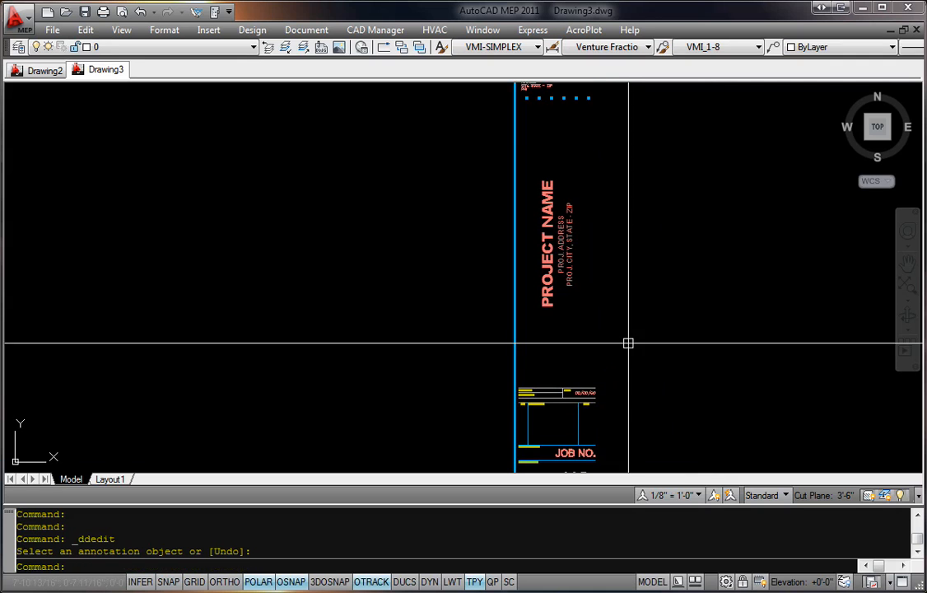
middle_drag(600, 209, 615, 404)
scroll(548, 216, up, 4)
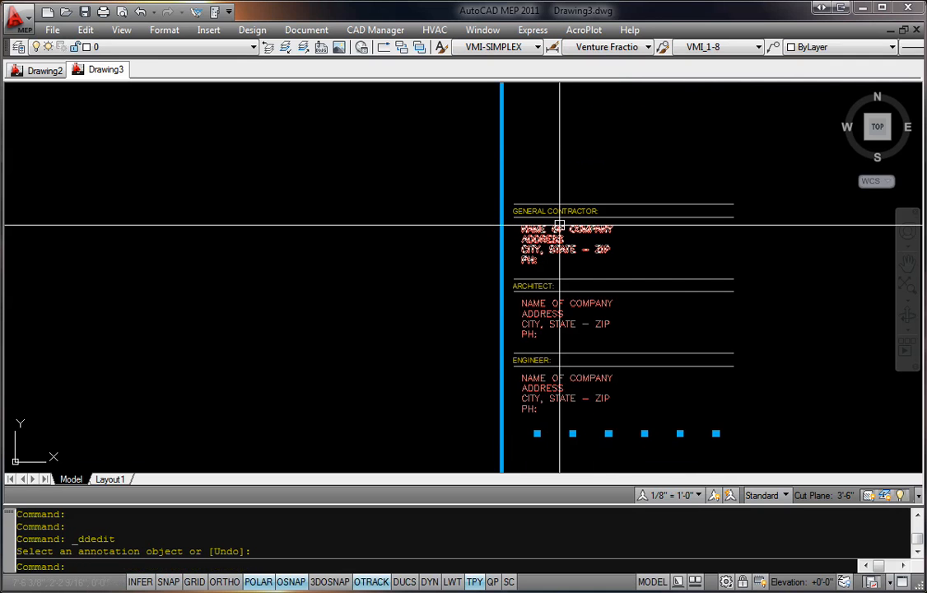
scroll(687, 288, down, 7)
mouse_move(682, 284)
middle_down()
mouse_move(686, 222)
mouse_move(668, 156)
middle_up()
Step: Erase the whole exploded title block copy
text(e)
key(Return)
click(739, 423)
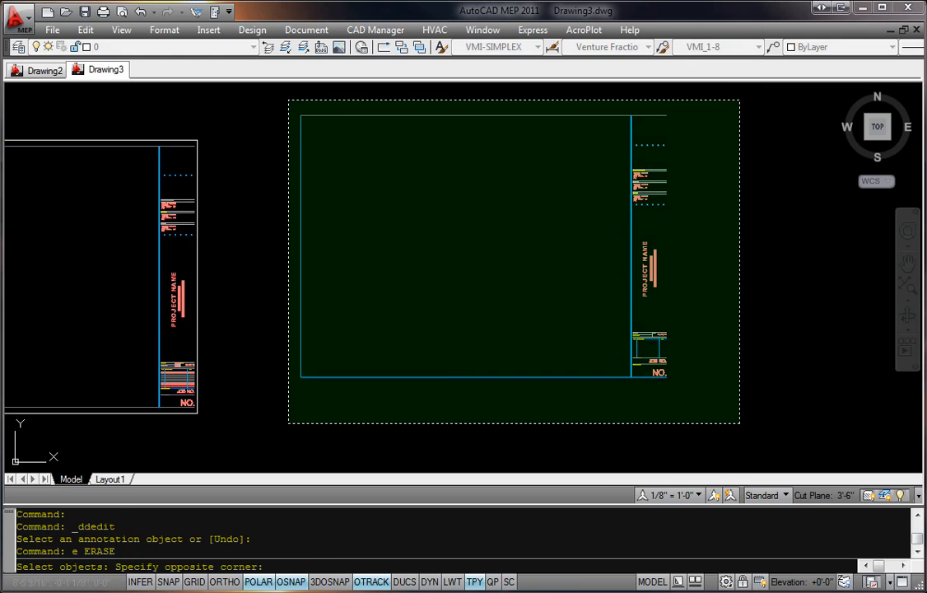
click(288, 101)
key(Return)
Step: Inspect the original title block from the company section down to the revision table and sheet number
middle_drag(292, 219, 670, 220)
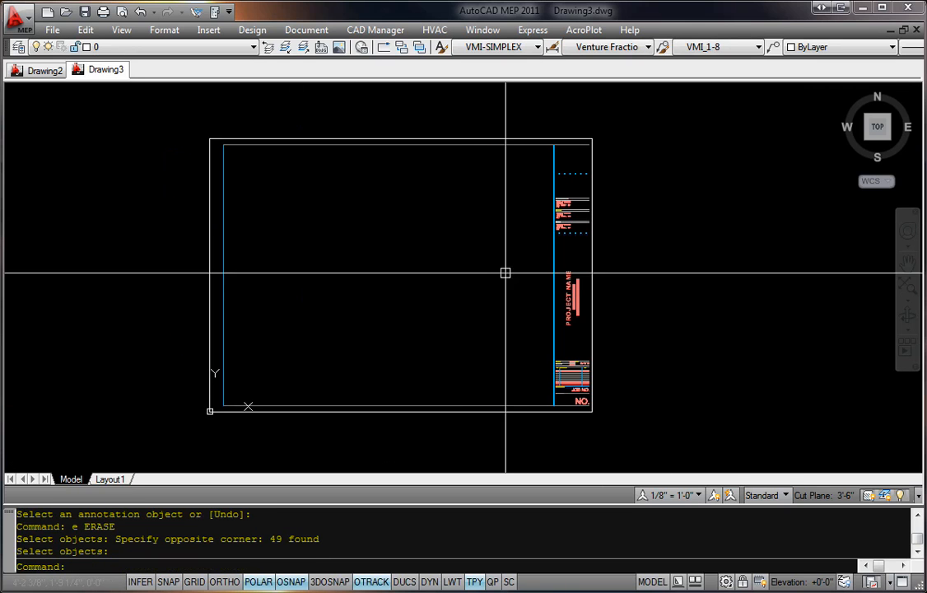
middle_drag(519, 285, 499, 205)
middle_drag(601, 242, 511, 315)
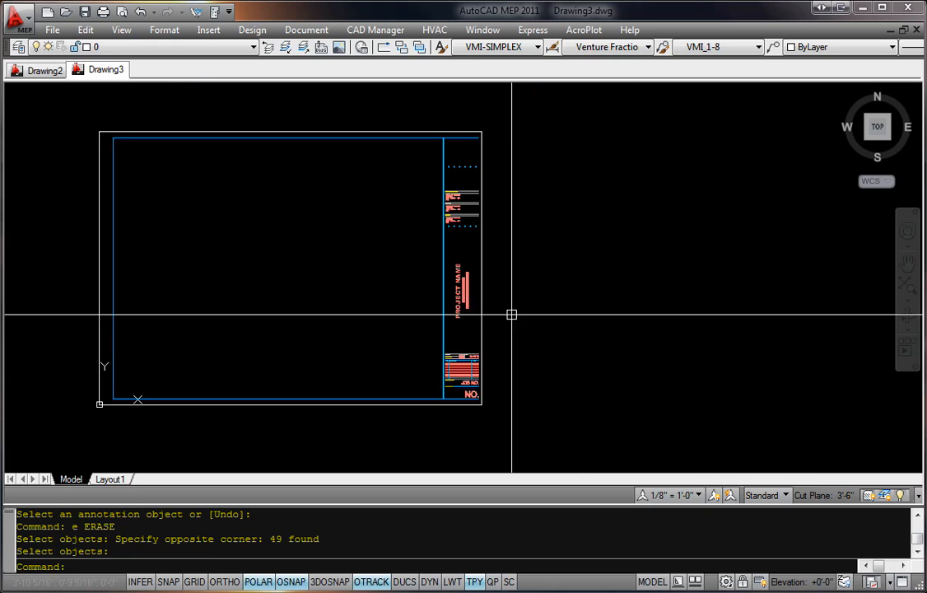
click(460, 290)
key(Escape)
middle_drag(455, 409, 490, 389)
scroll(490, 389, up, 4)
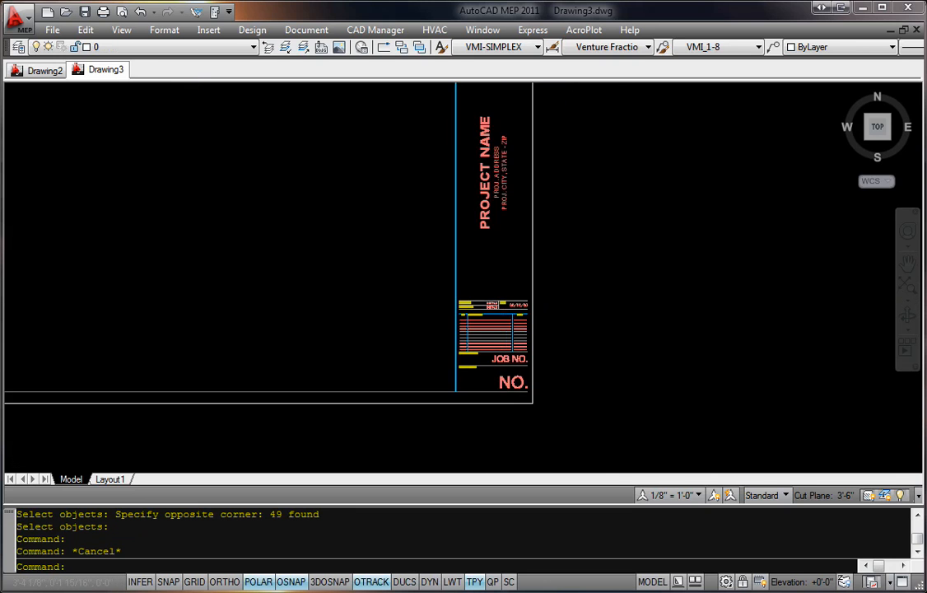
scroll(608, 358, down, 3)
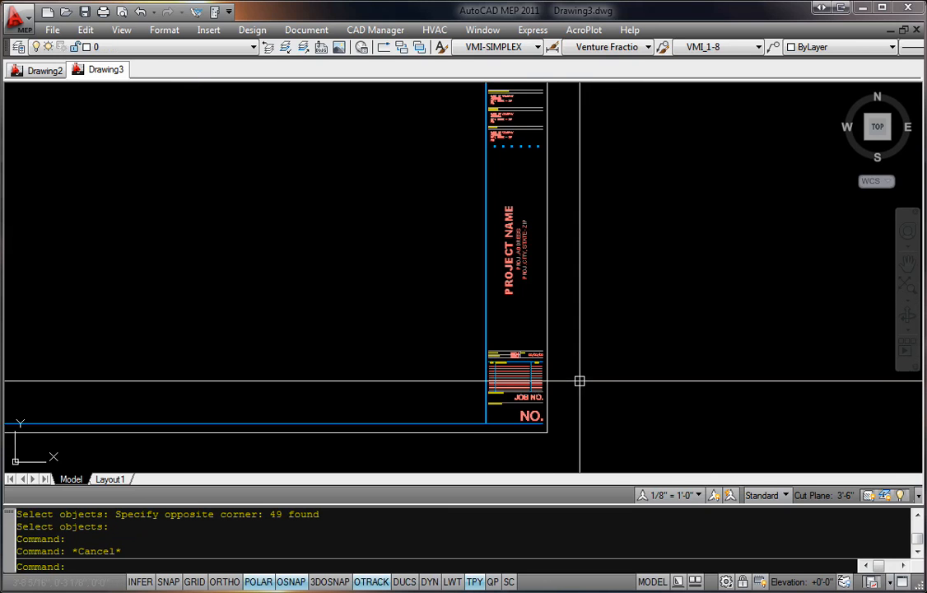
scroll(511, 247, down, 2)
Step: Move the original title block away from the sheet border, leaving the loose text in place
click(509, 250)
click(532, 363)
middle_drag(733, 234, 664, 238)
click(768, 298)
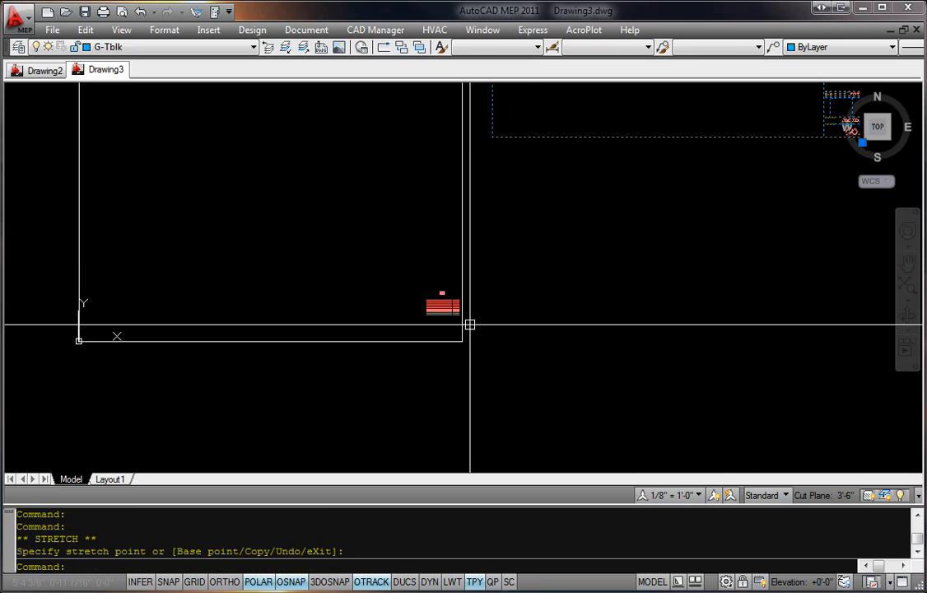
key(Escape)
Step: Examine the loose initials and revision table texts inside the sheet border's lower-right corner
scroll(470, 321, up, 5)
scroll(326, 201, up, 2)
click(270, 166)
click(646, 401)
key(Escape)
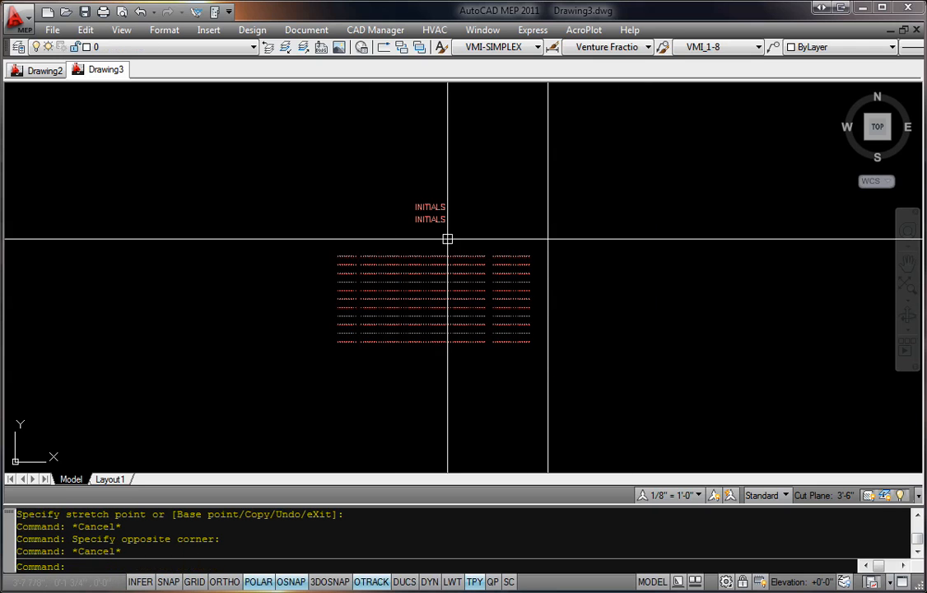
scroll(669, 294, down, 3)
scroll(670, 294, down, 5)
middle_drag(725, 271, 656, 313)
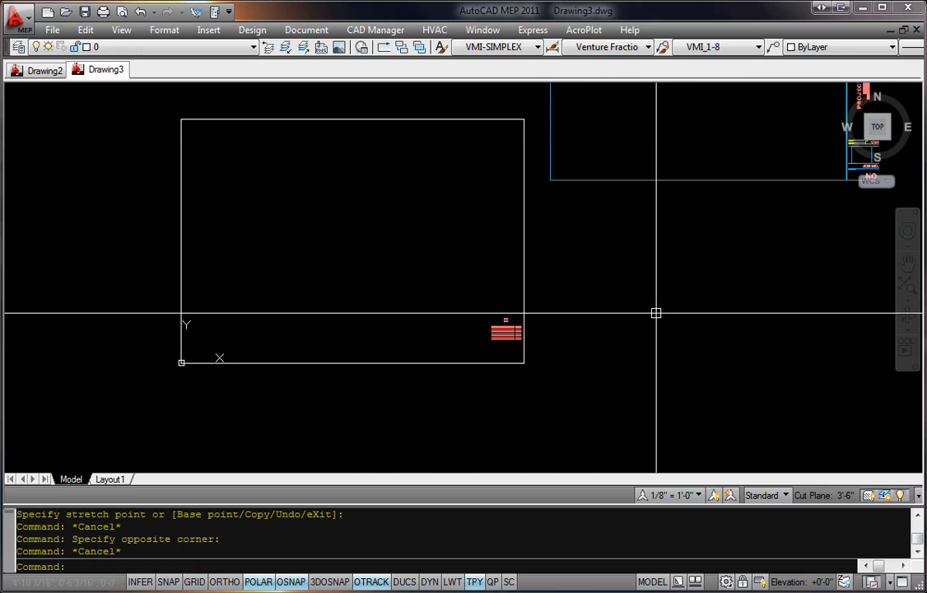
Step: Undo the title block's move away from the sheet border
key(ctrl+z)
key(ctrl+z)
key(ctrl+z)
key(ctrl+z)
Step: Review the company and project information areas of the title block and the empty M1-01 layout in Drawing2
middle_drag(382, 404, 600, 296)
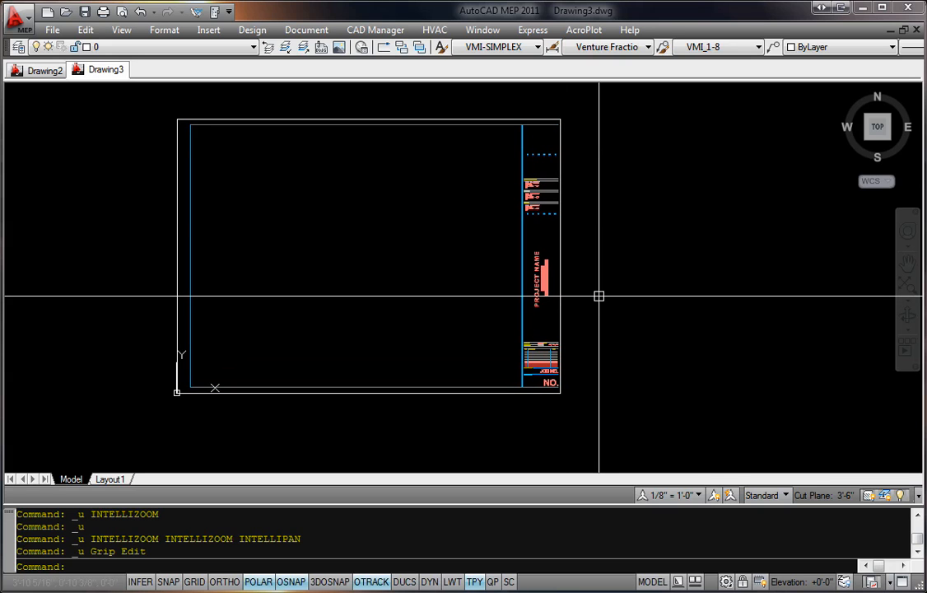
scroll(537, 257, up, 3)
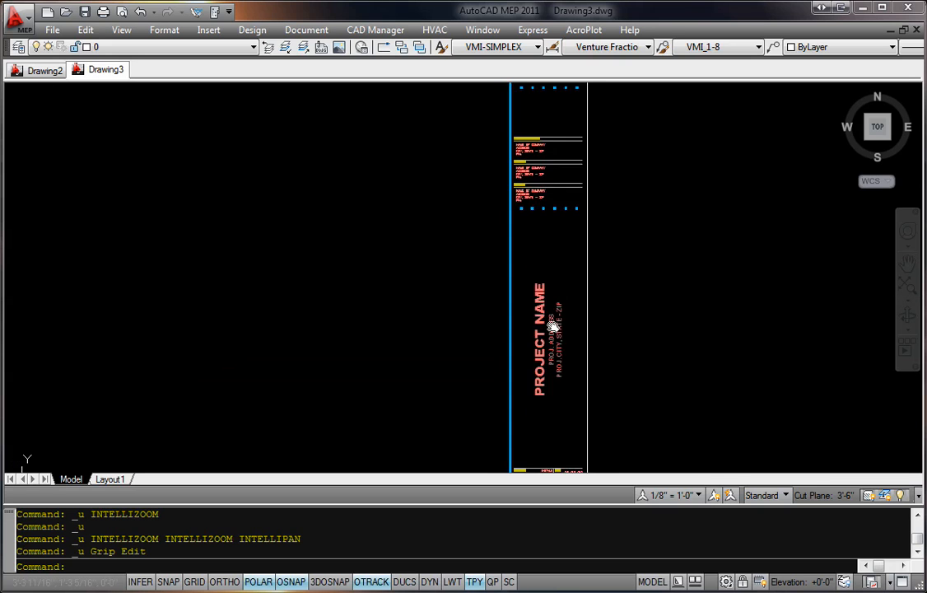
middle_drag(561, 321, 559, 325)
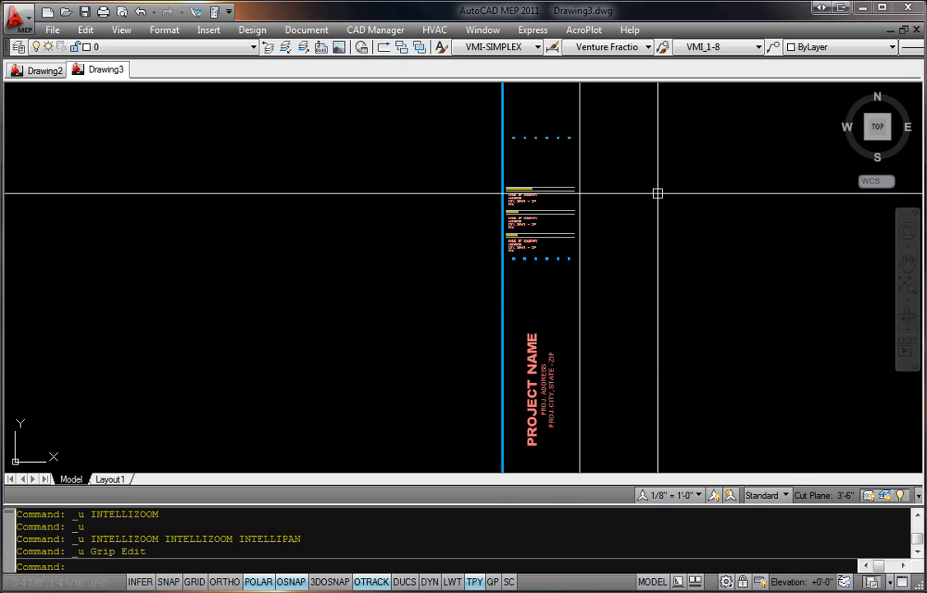
middle_drag(657, 193, 721, 197)
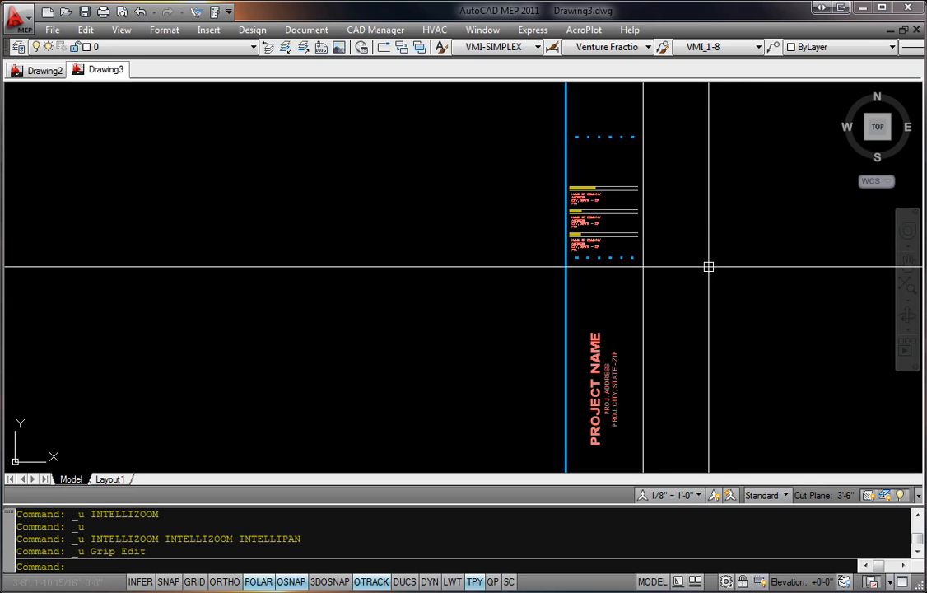
middle_drag(693, 231, 695, 237)
scroll(389, 271, down, 6)
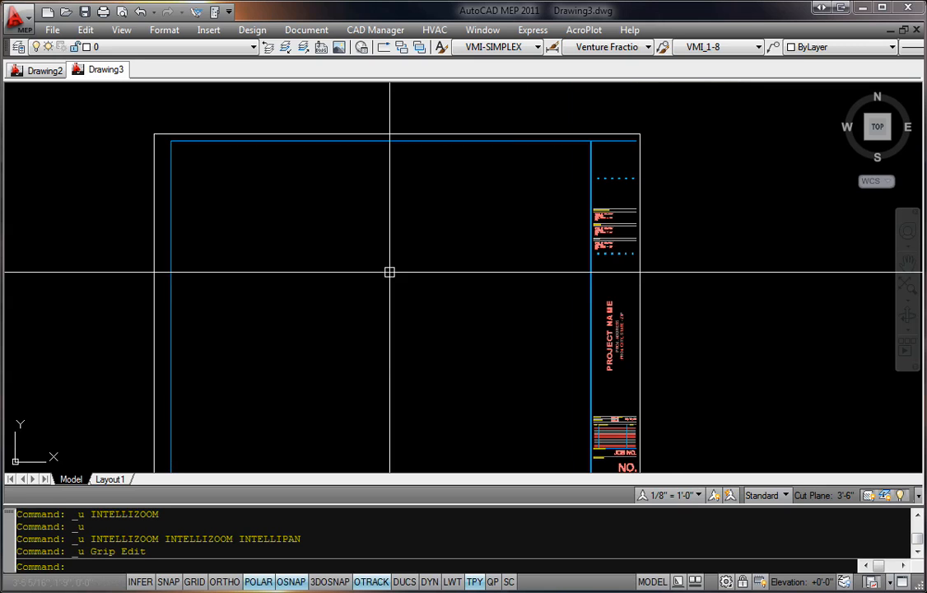
click(45, 71)
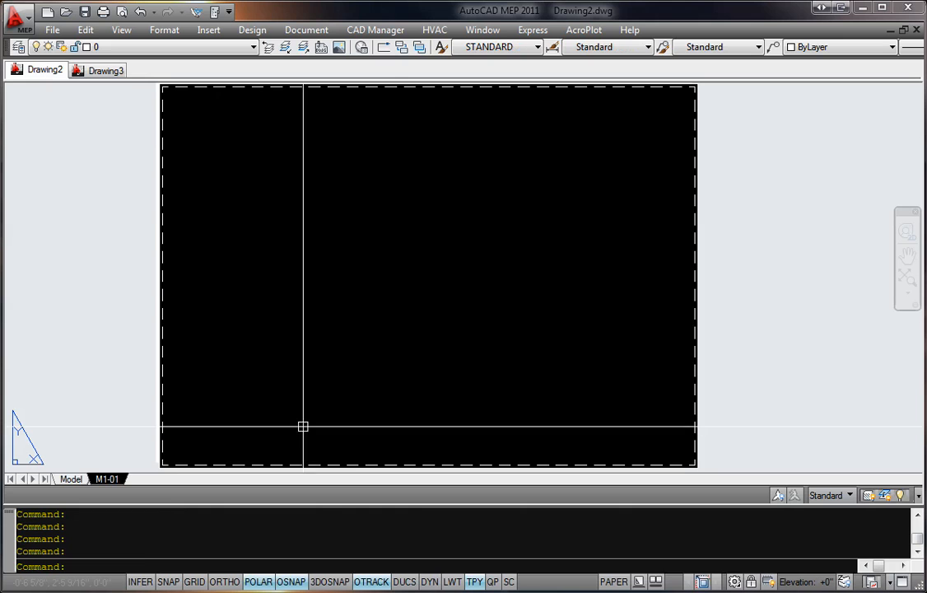
click(169, 124)
key(Escape)
Step: Copy the Drawing3 title block to the clipboard, using the sheet border's lower-left corner as base point
click(97, 71)
click(603, 223)
key(ctrl+shift+c)
scroll(362, 372, up, 7)
key(Escape)
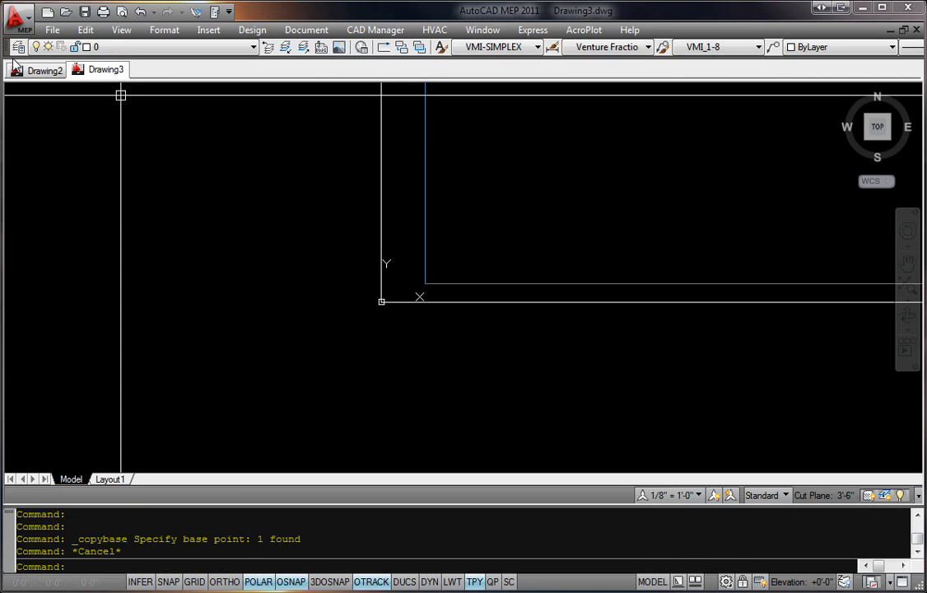
Step: Paste the title block into Drawing2's M1-01 layout at the paper's lower-left corner
click(46, 70)
middle_drag(352, 416, 389, 346)
key(ctrl+v)
scroll(208, 399, up, 4)
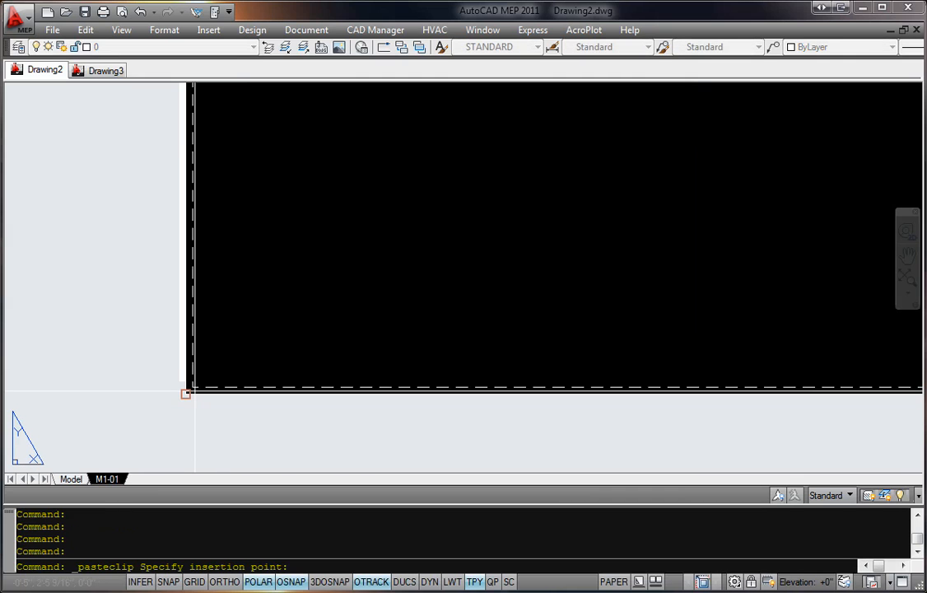
click(195, 389)
scroll(244, 392, down, 4)
middle_drag(655, 334, 581, 341)
Step: Erase the title block in Drawing3, keeping the loose initials and revision texts
click(109, 76)
key(Escape)
scroll(824, 340, down, 2)
middle_drag(823, 340, 395, 331)
scroll(396, 331, down, 2)
text(e)
click(659, 222)
key(space)
Step: Copy the initials and revision texts in Drawing3 with the sheet border's lower-right corner as base point
middle_drag(685, 235, 498, 298)
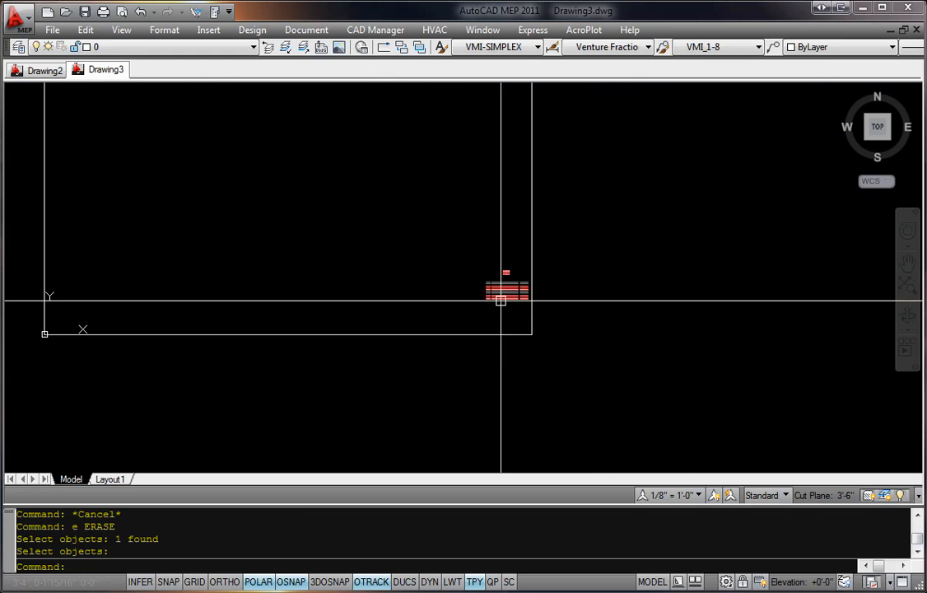
scroll(498, 298, up, 2)
click(422, 187)
click(601, 336)
key(ctrl+shift+c)
click(568, 382)
key(Escape)
Step: Paste the initials and revision texts into Drawing2's M1-01 layout at the paper's lower-right corner
click(37, 70)
key(ctrl+v)
scroll(581, 403, up, 3)
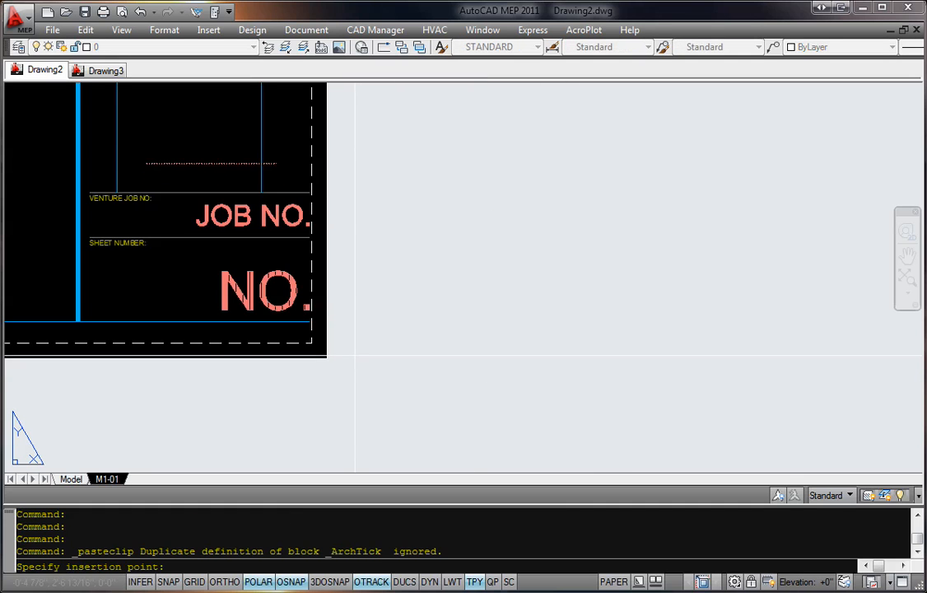
click(327, 359)
scroll(352, 273, down, 4)
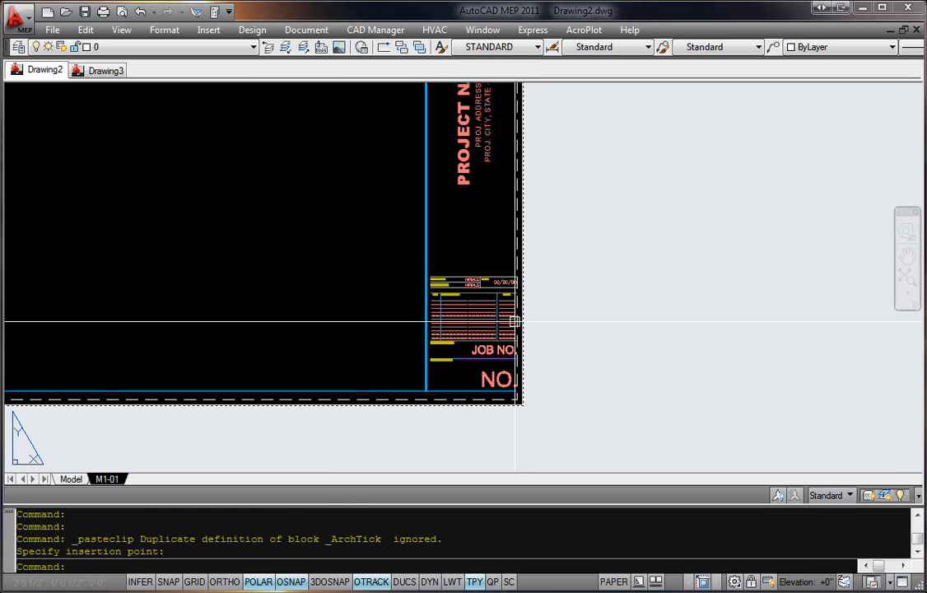
Step: Check the pasted initials and revision texts against the title block, and review the project information area
scroll(490, 188, up, 6)
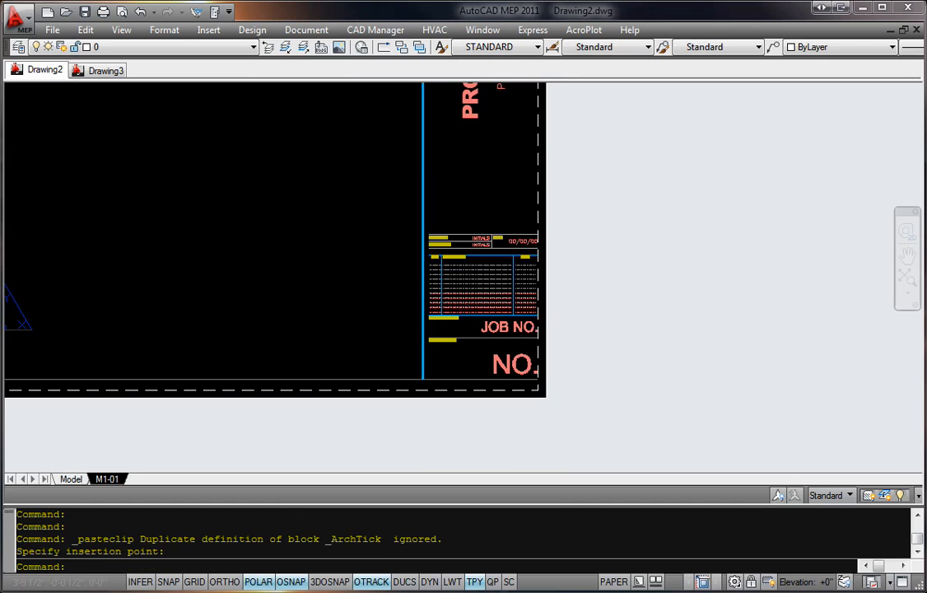
click(341, 189)
click(707, 381)
middle_drag(741, 377, 659, 342)
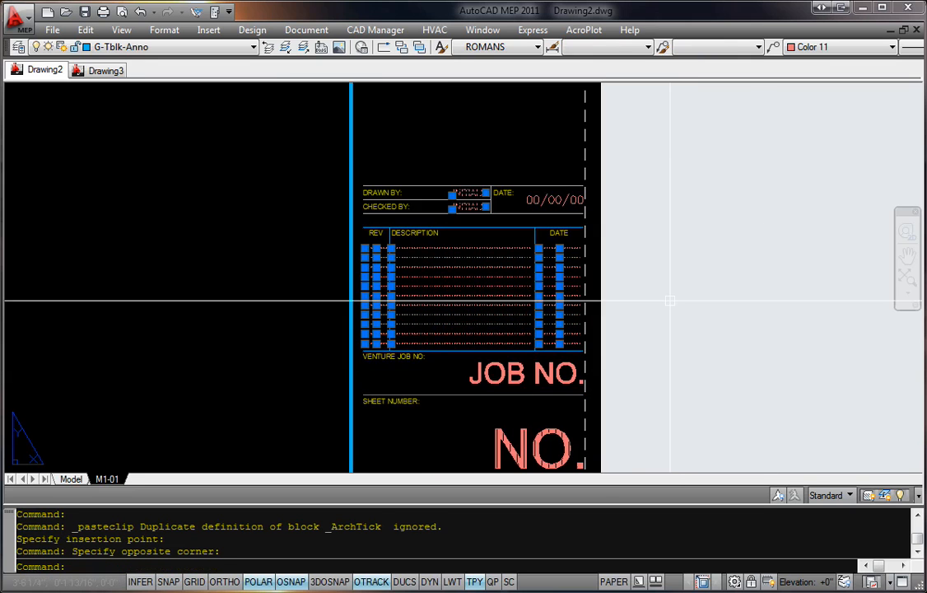
scroll(536, 220, up, 3)
key(Escape)
scroll(539, 218, down, 3)
middle_drag(697, 244, 670, 327)
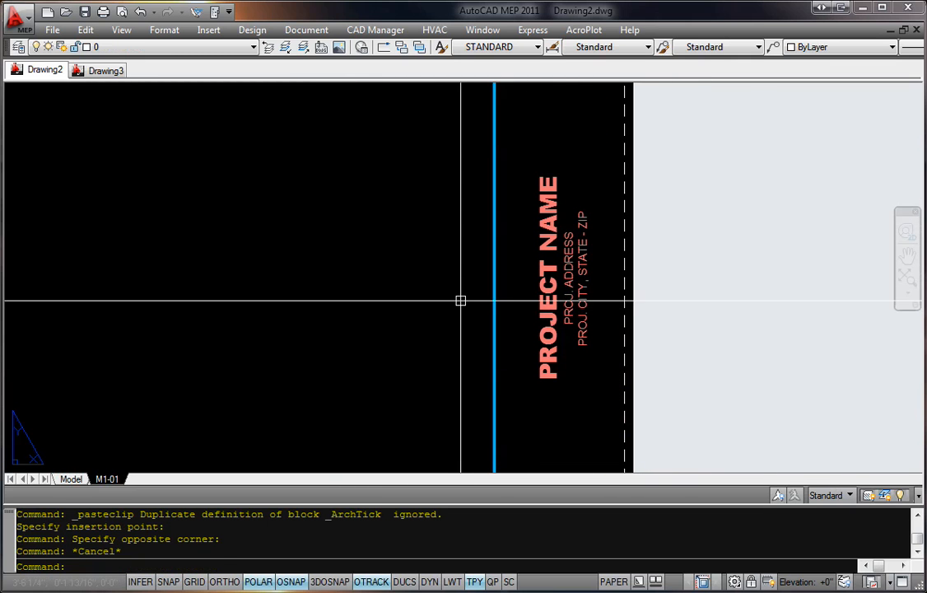
middle_drag(614, 252, 588, 326)
scroll(588, 325, down, 4)
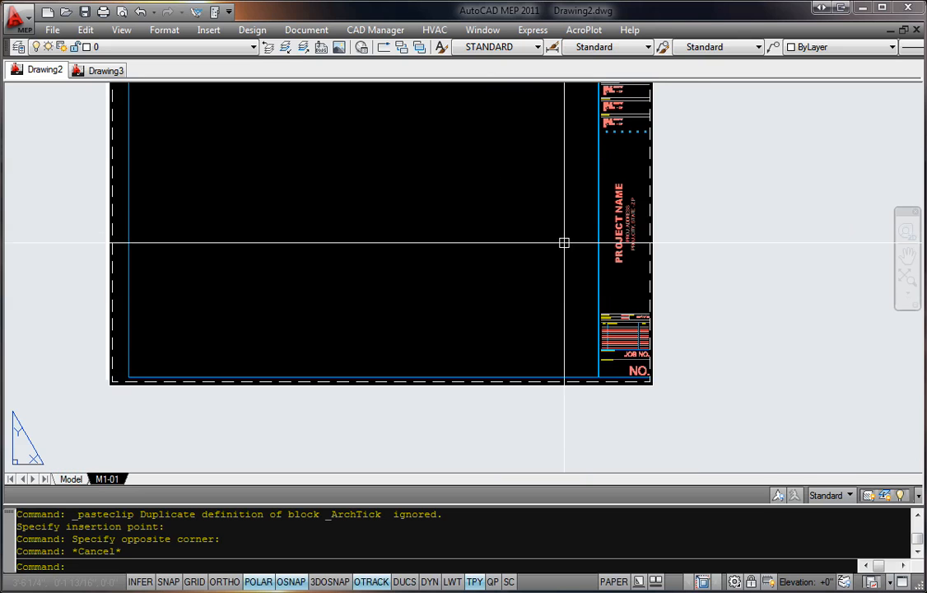
middle_drag(544, 249, 535, 304)
Step: Lock the title block's layer, G-Tblk, in Drawing2
click(462, 275)
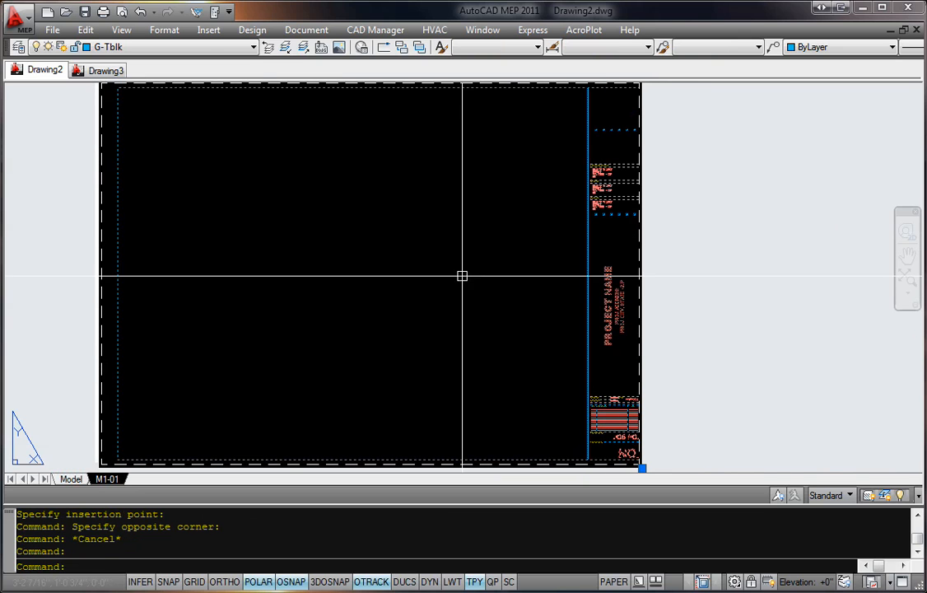
click(197, 47)
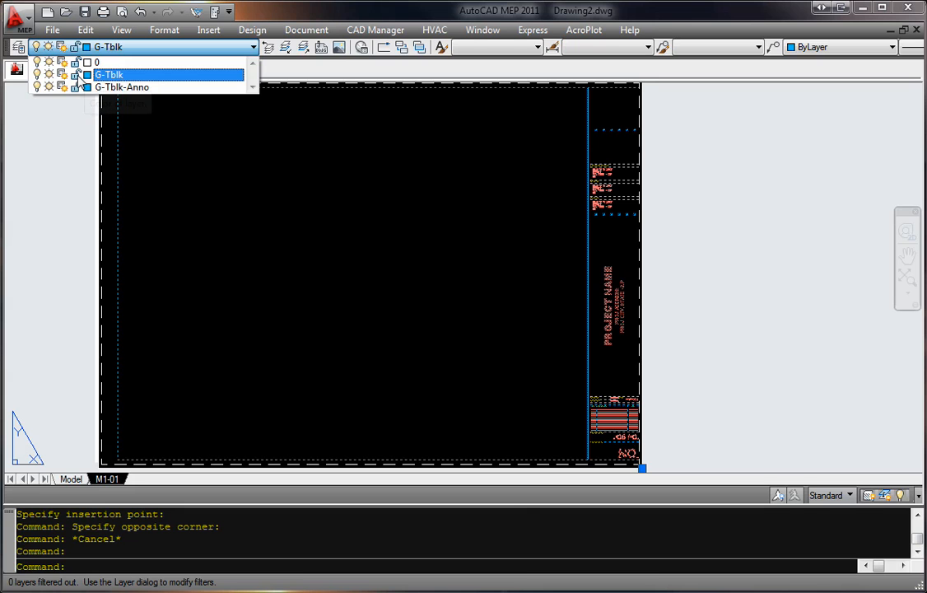
key(Escape)
key(Escape)
middle_drag(701, 435, 659, 309)
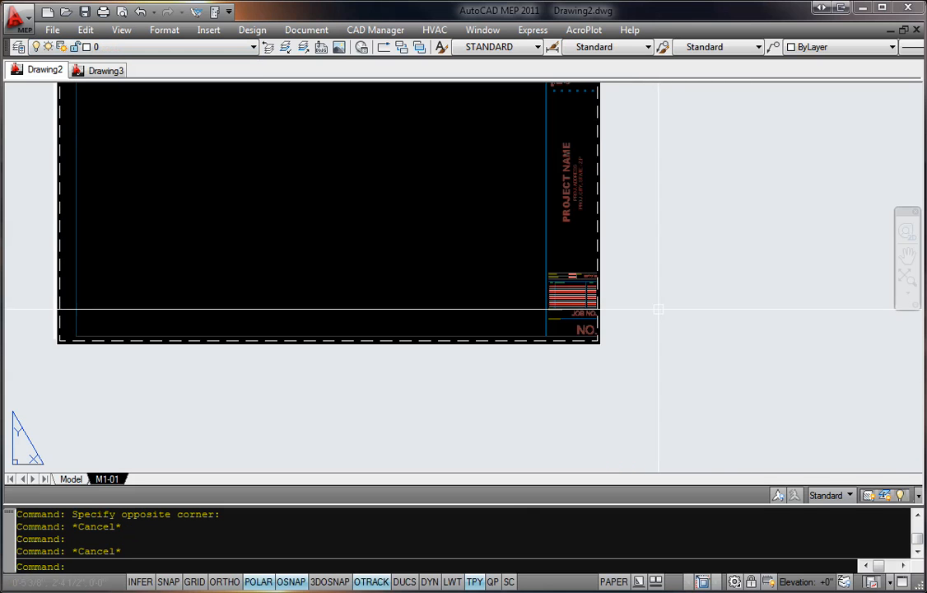
Step: Open the VMI-TB-42x30 title block in the block editor to view its contents and return to the M1-01 layout
middle_click(622, 333)
middle_click(622, 334)
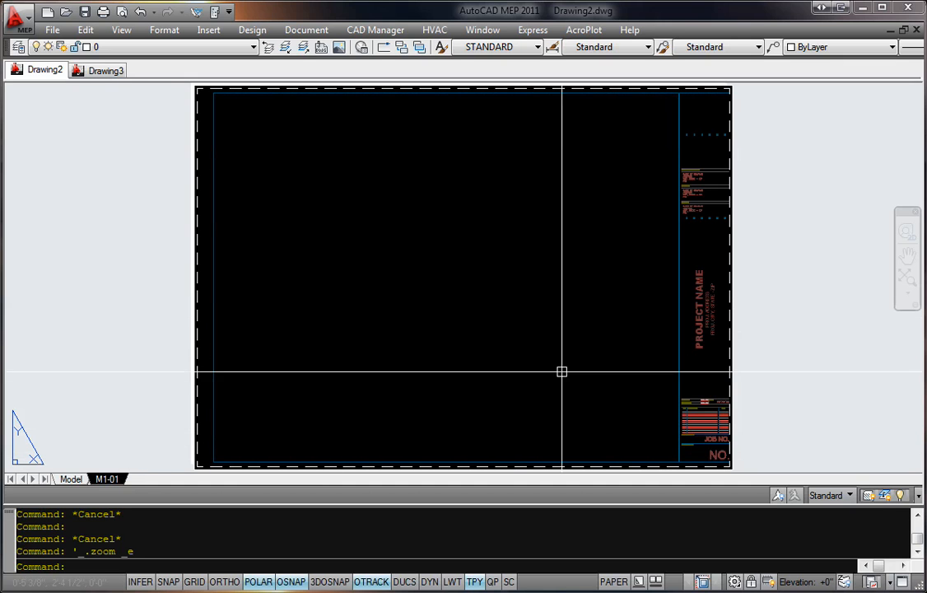
double_click(707, 316)
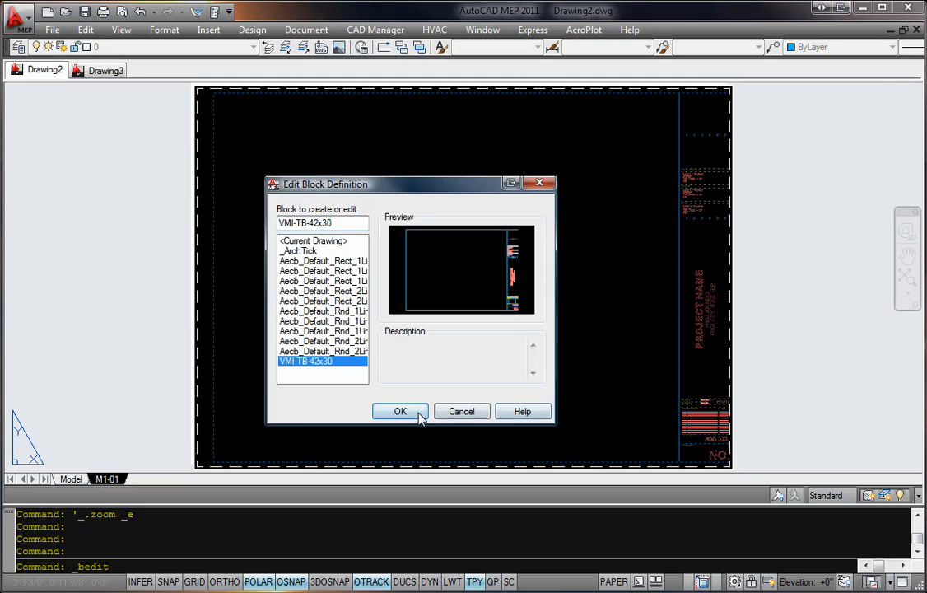
click(401, 411)
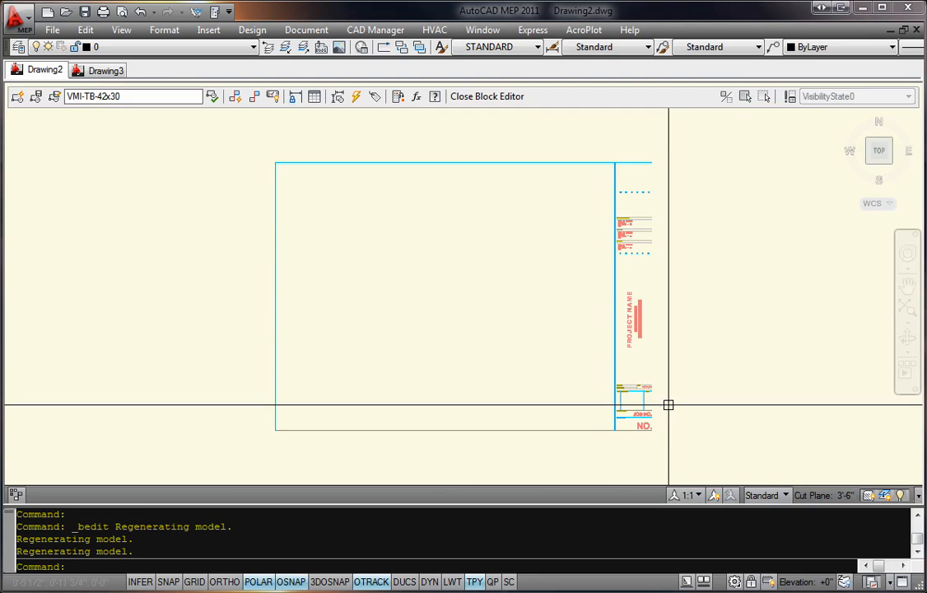
click(490, 97)
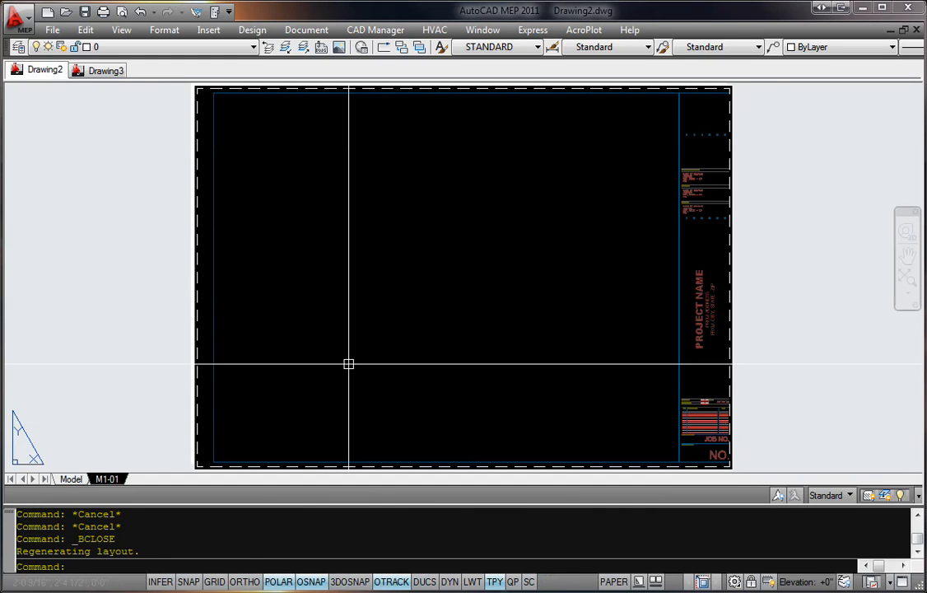
Step: Copy the M1-01 layout as a new layout named M1-02
text(c)
key(Return)
key(Return)
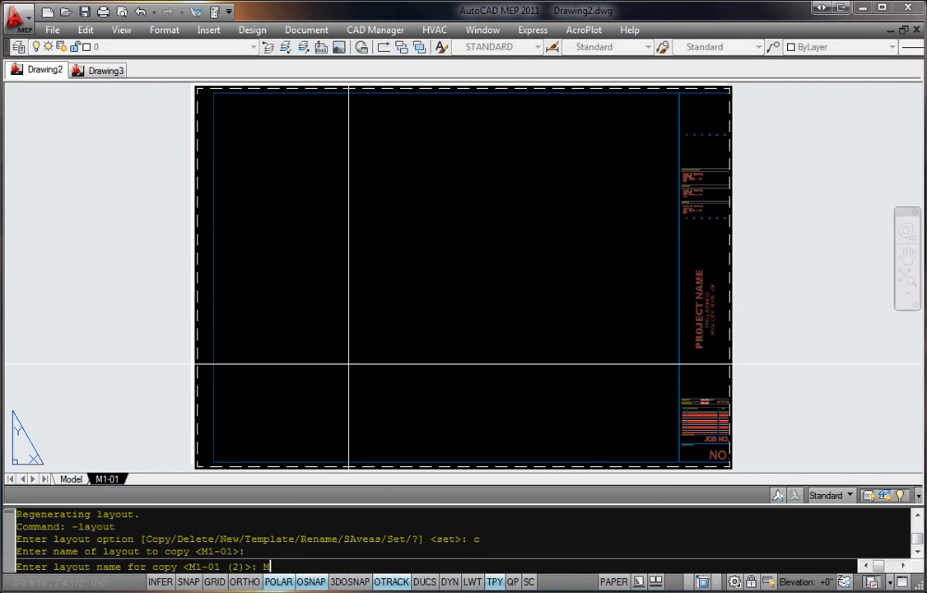
text(M1-02)
key(Return)
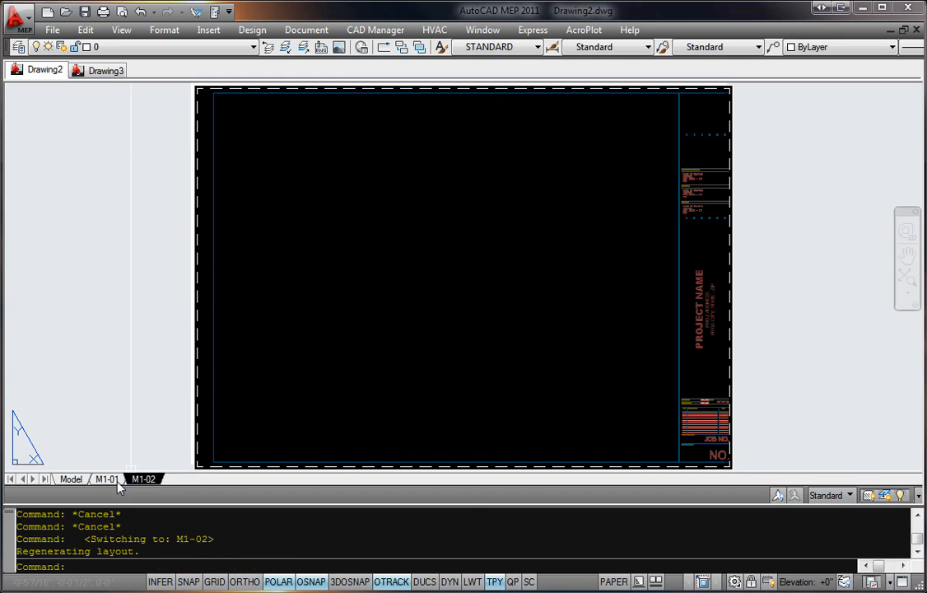
Step: Copy the M1-02 layout as a new layout named M1-03
text(-LAYOUT)
key(Return)
text(C)
key(Return)
key(Return)
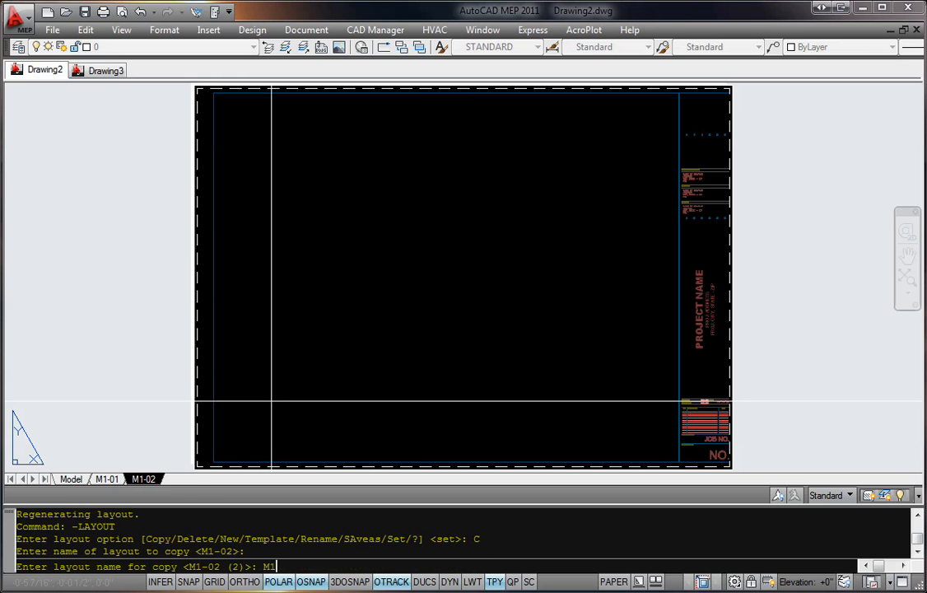
text(M1-02)
key(BackSpace)
text(3)
key(Return)
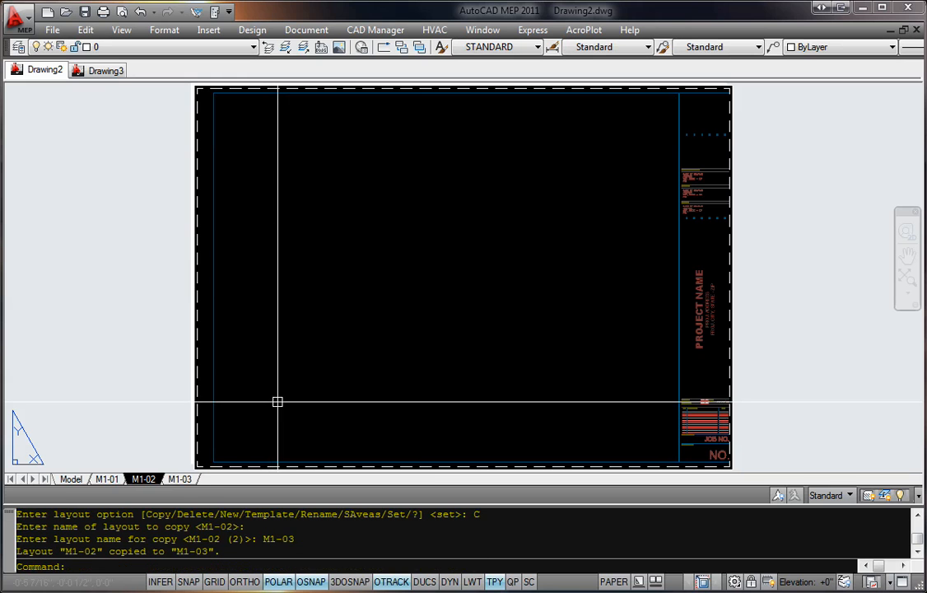
Step: From layout M1-01, open the VMI-TB-42x30 block for editing and change its project name text to "BIG AWESOME CAD PROJ."
click(107, 478)
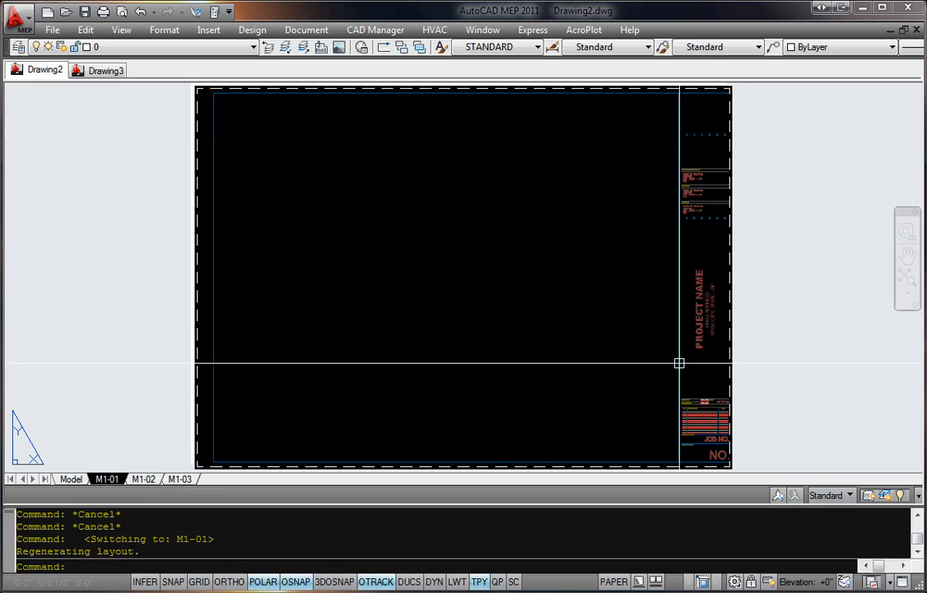
middle_drag(811, 275, 700, 305)
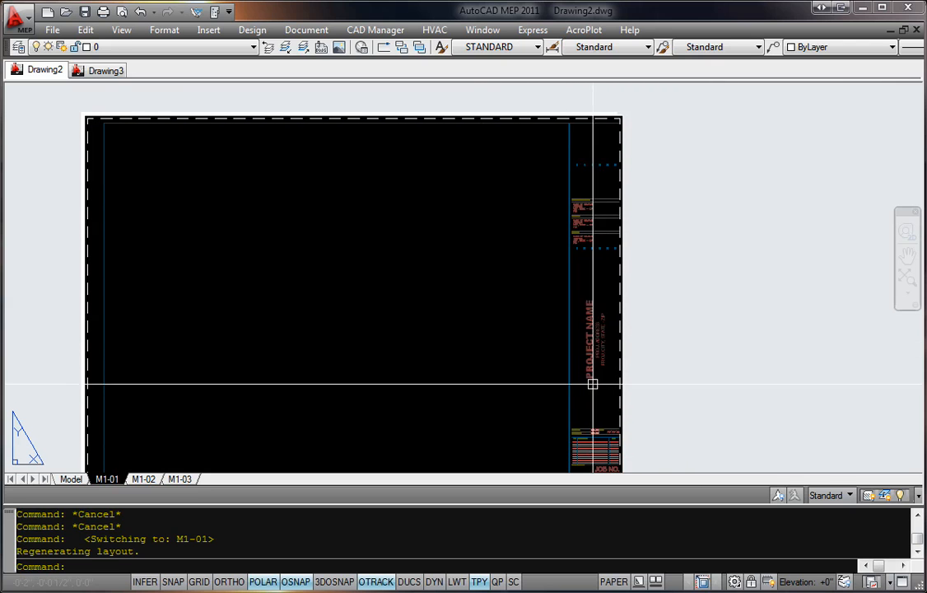
double_click(592, 332)
click(451, 412)
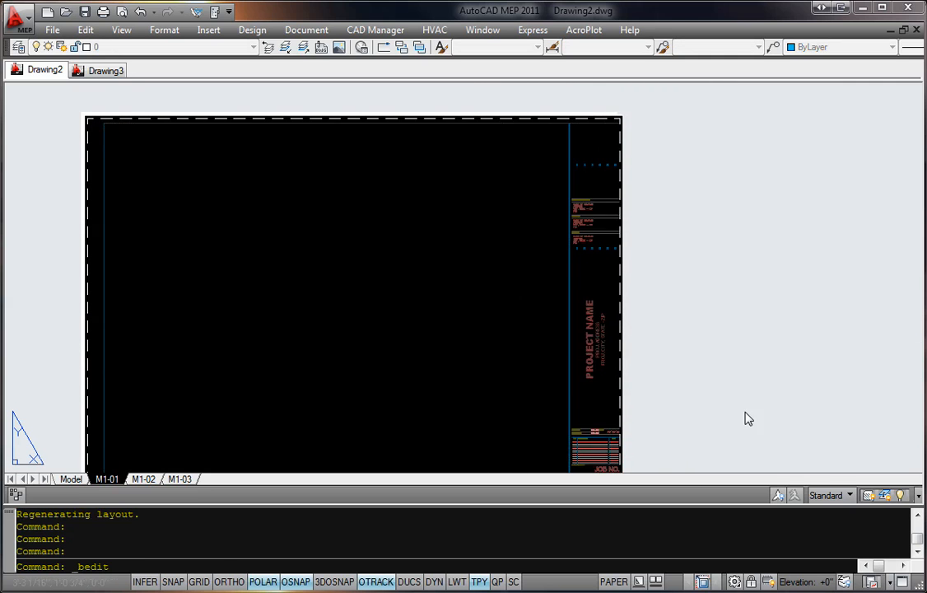
scroll(534, 339, up, 5)
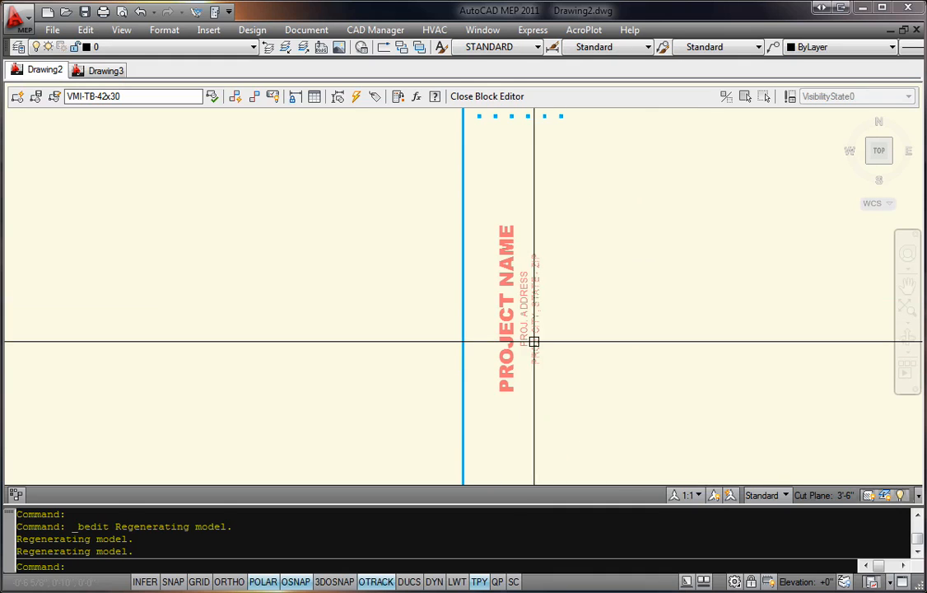
double_click(514, 251)
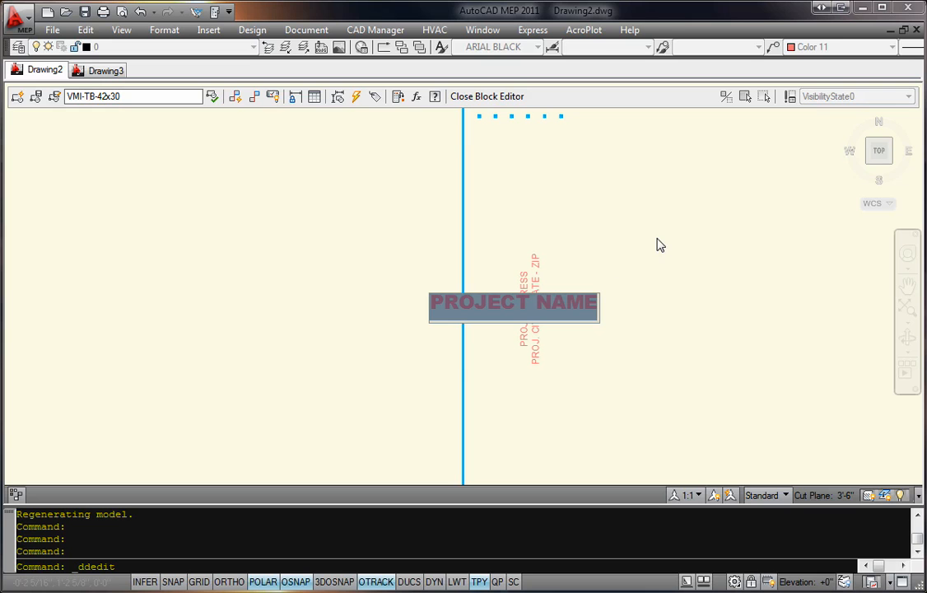
text(BIG AWESOME C)
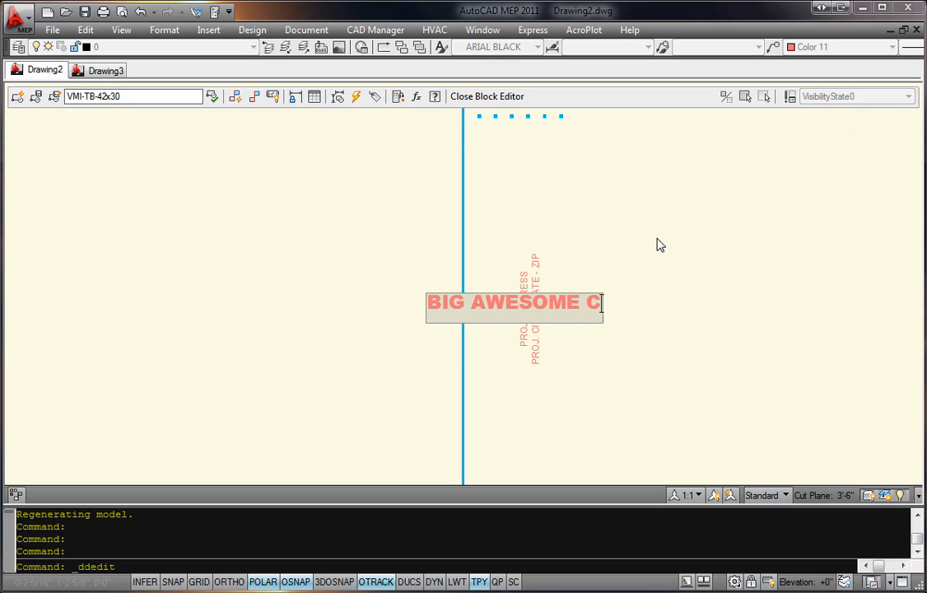
text(AD PROJ.)
key(Return)
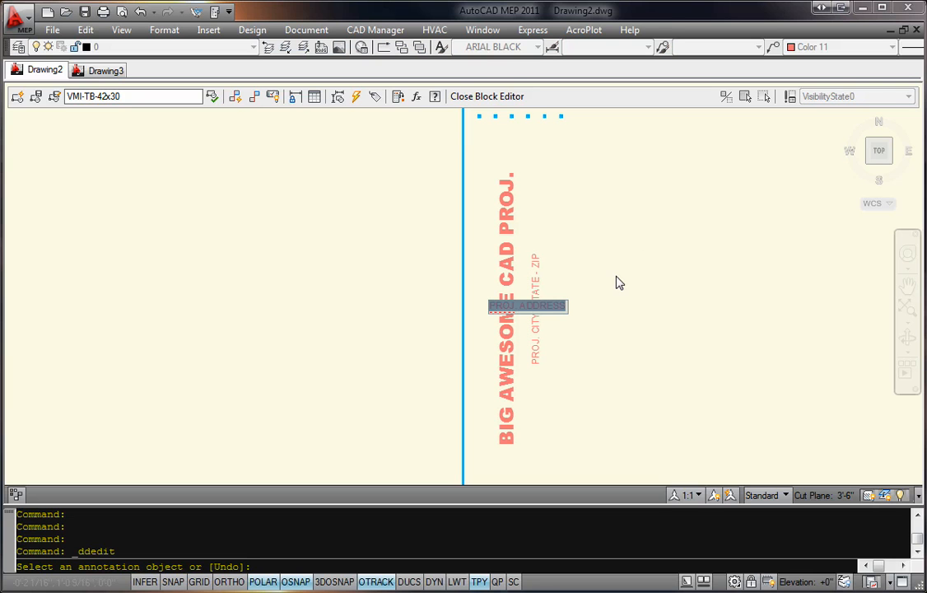
Step: Replace the project address and city placeholders with the project's street address and city, and save the title block definition
text(1234 MAIN ST)
key(Return)
scroll(539, 297, up, 3)
click(542, 294)
text(DALLAS, TEXAS)
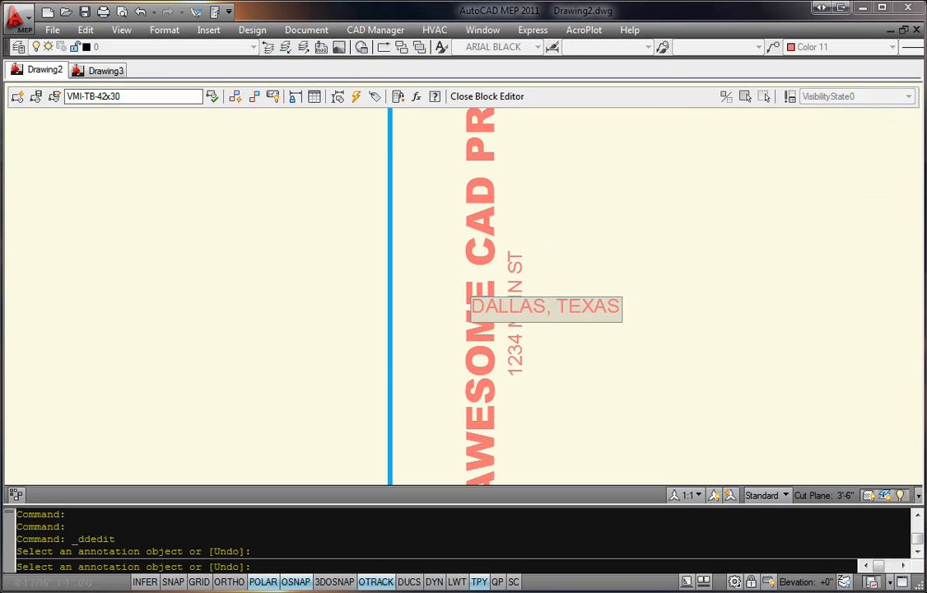
key(Return)
key(Return)
middle_click(594, 308)
middle_click(593, 308)
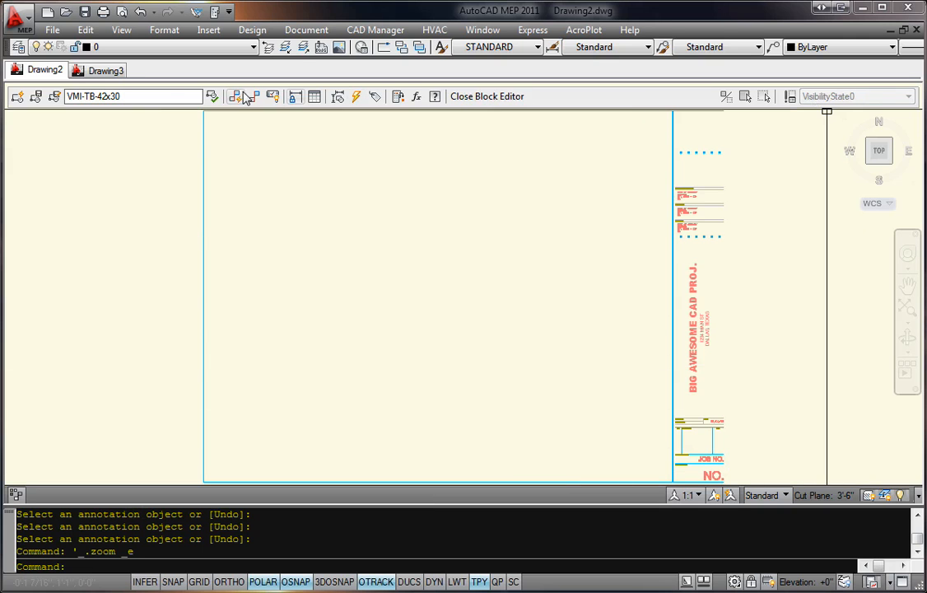
click(478, 96)
click(445, 278)
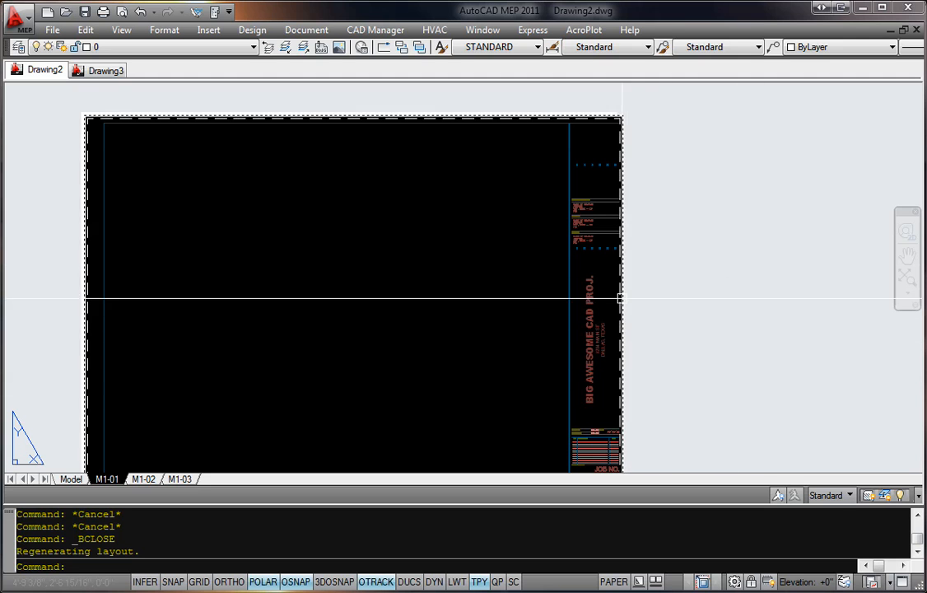
Step: Examine the project name and address in the title blocks of layouts M1-01, M1-02 and M1-03
scroll(648, 301, up, 4)
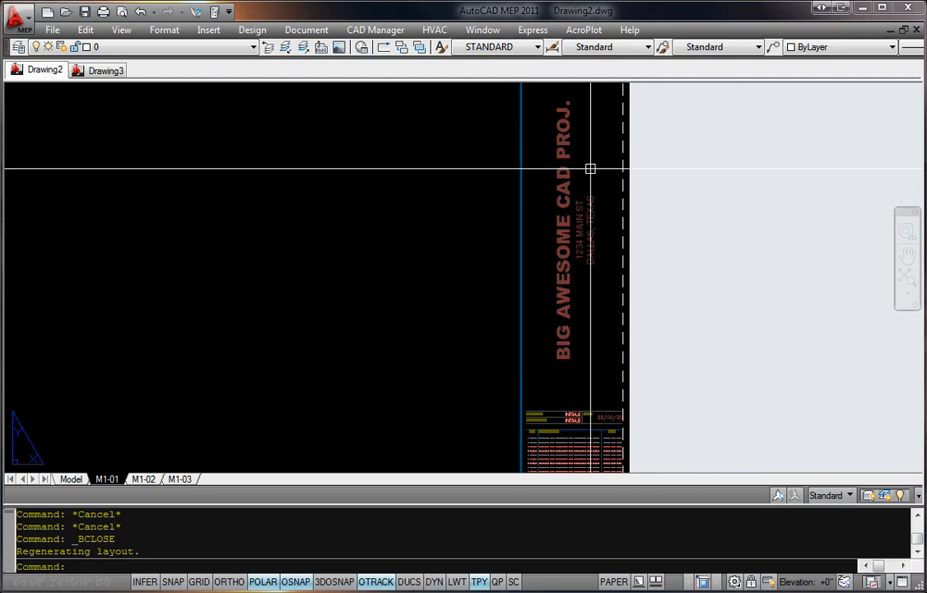
click(143, 480)
scroll(678, 368, up, 5)
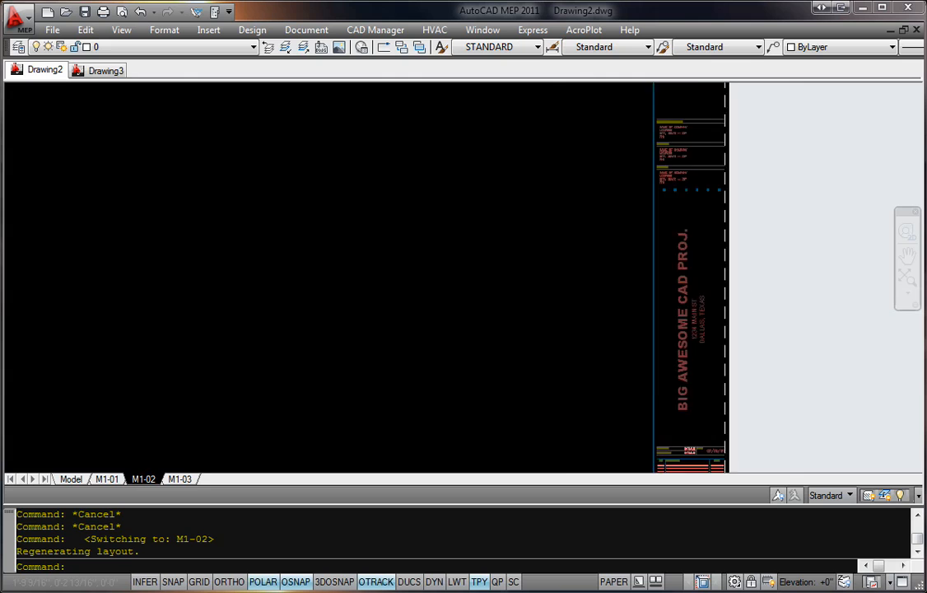
middle_drag(741, 300, 741, 268)
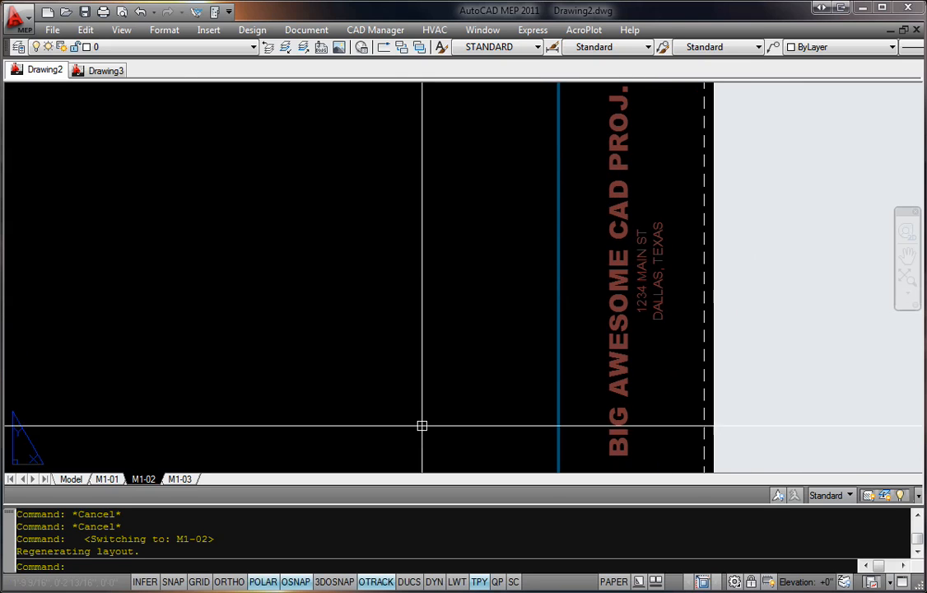
click(179, 481)
scroll(790, 309, up, 6)
middle_drag(526, 309, 536, 272)
scroll(507, 317, down, 6)
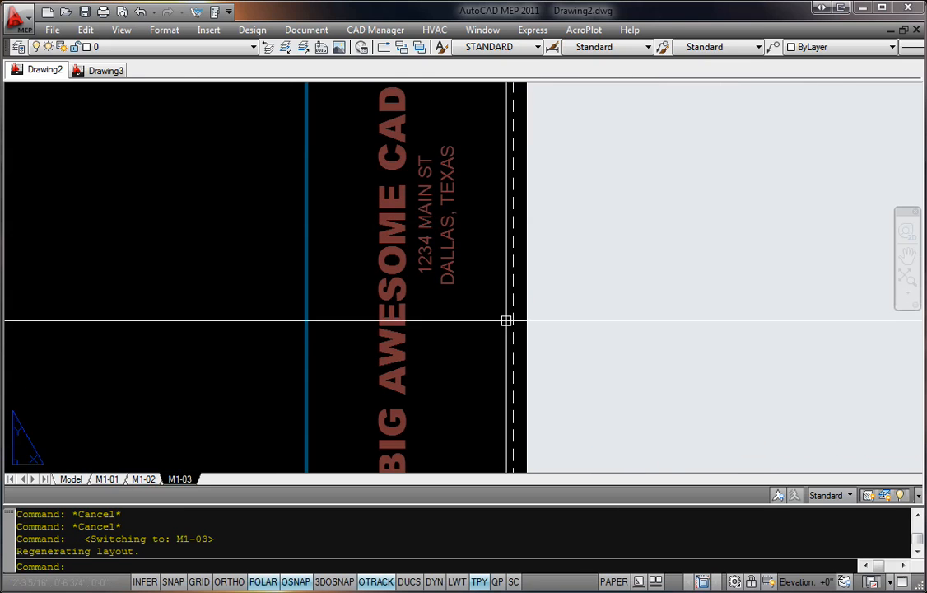
Step: On layout M1-03, enter revision 1 with the description "ARCH. IS DUMB (J/K)" and fill in the drafter's initials under Drawn By
scroll(509, 318, up, 6)
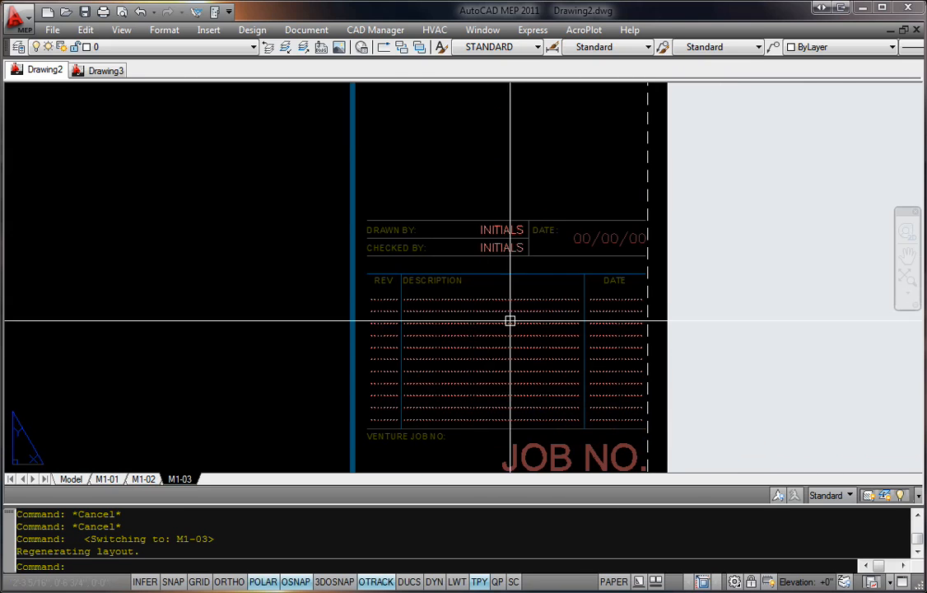
double_click(375, 301)
text(1)
key(Return)
click(576, 298)
text(ARCH. IS DUMB)
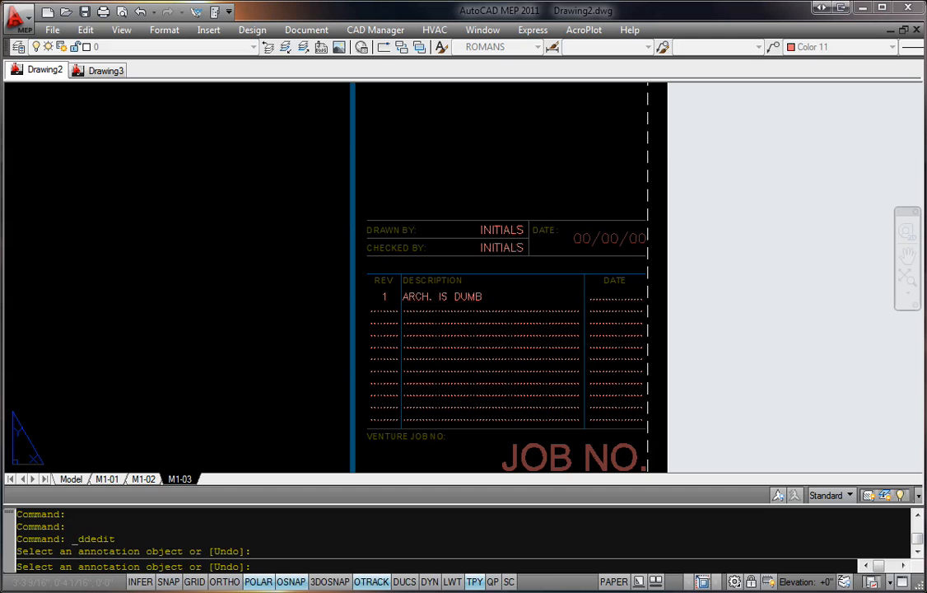
click(478, 298)
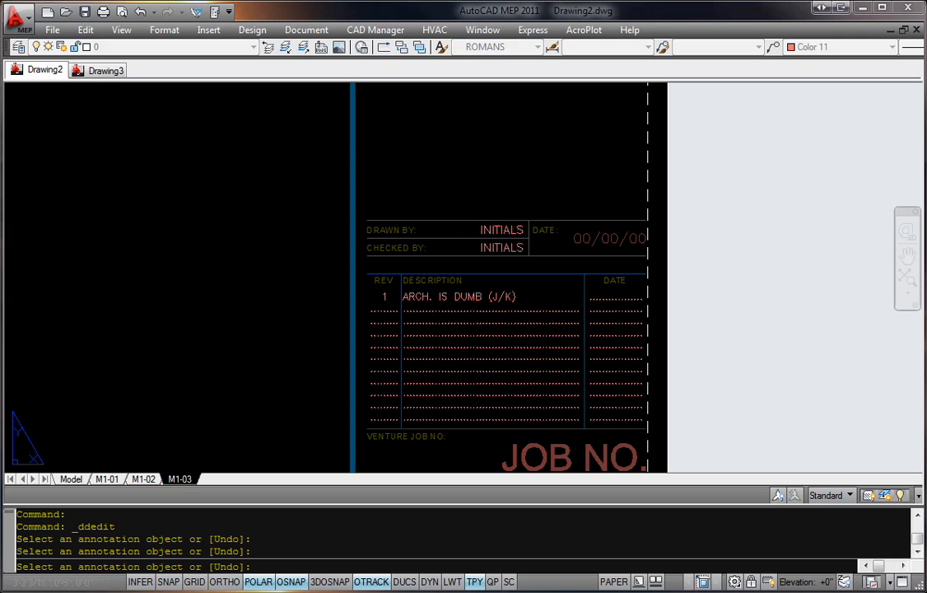
key(Return)
scroll(616, 338, down, 3)
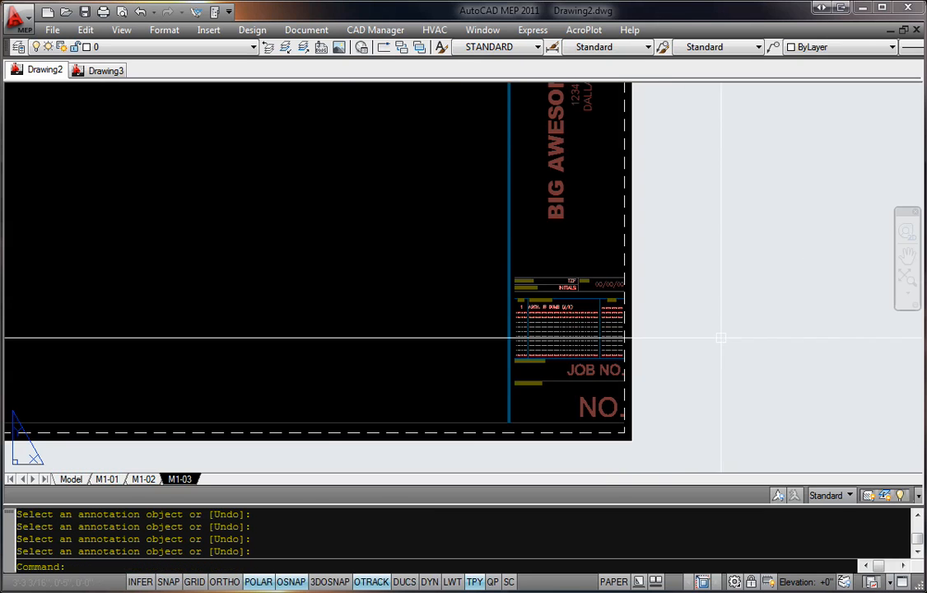
middle_drag(317, 367, 539, 390)
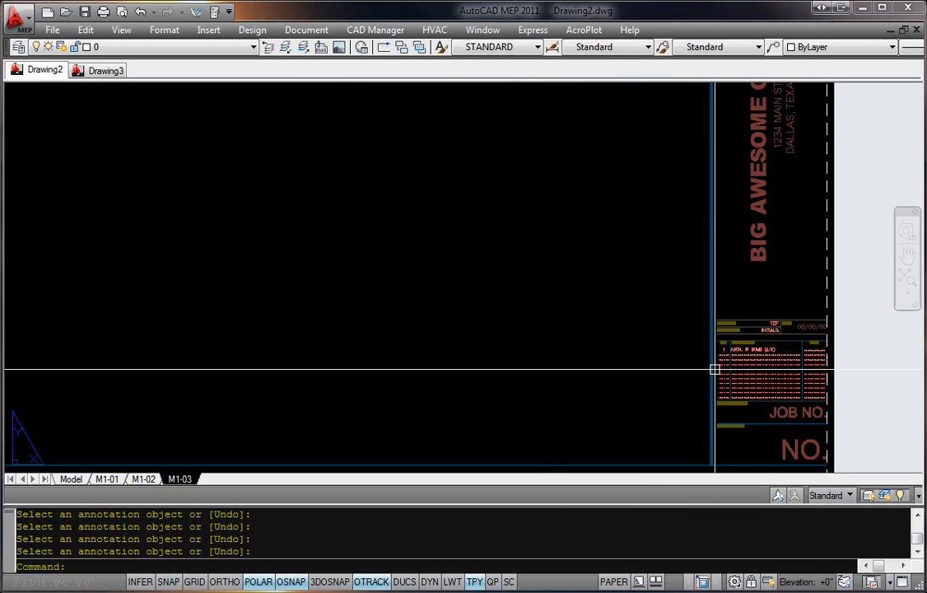
middle_drag(788, 363, 488, 356)
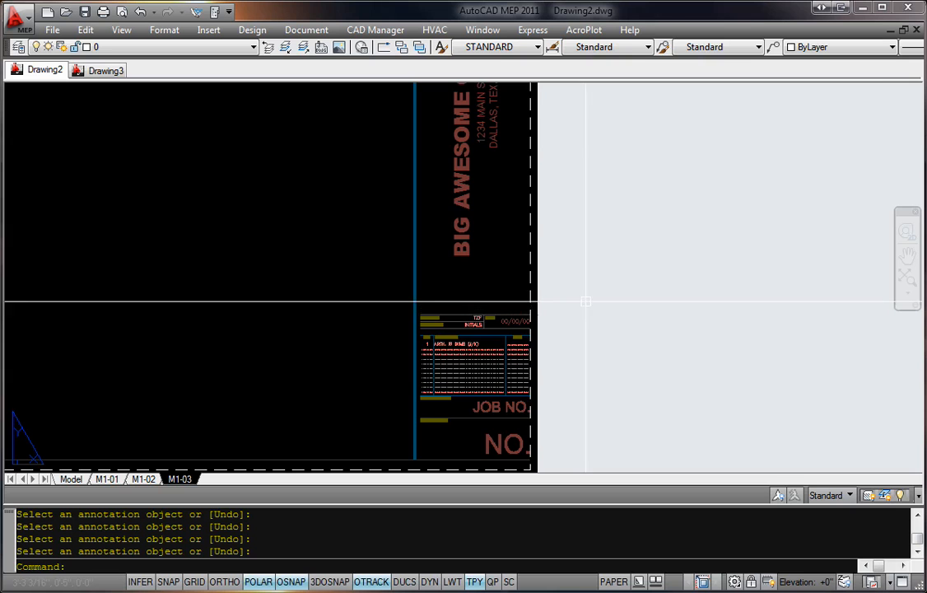
scroll(578, 295, down, 2)
middle_drag(238, 335, 455, 334)
middle_click(452, 335)
middle_click(453, 335)
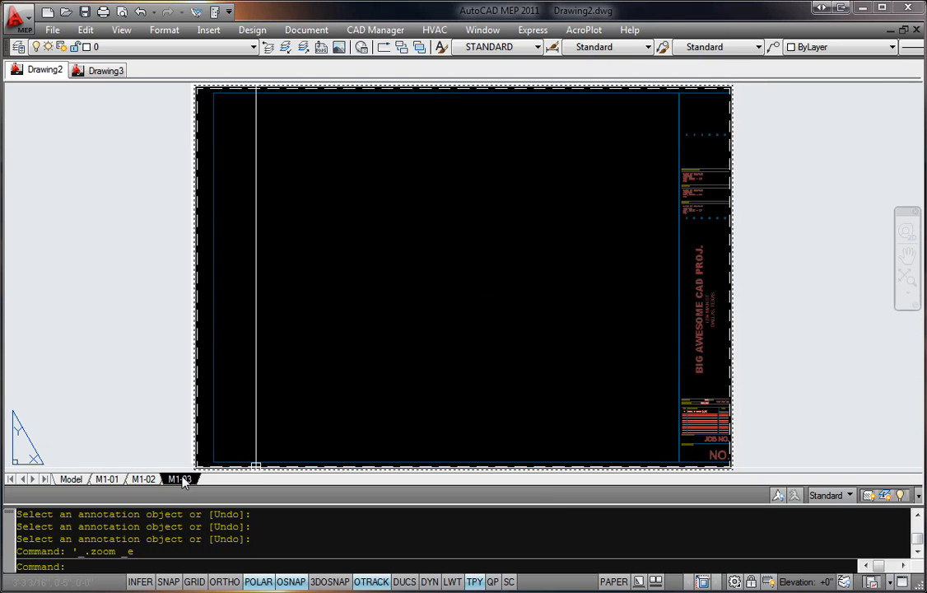
Step: Open the VMI-TB-42x30 title block from layout M1-03 in the block editor
middle_drag(724, 444, 658, 356)
scroll(658, 355, up, 5)
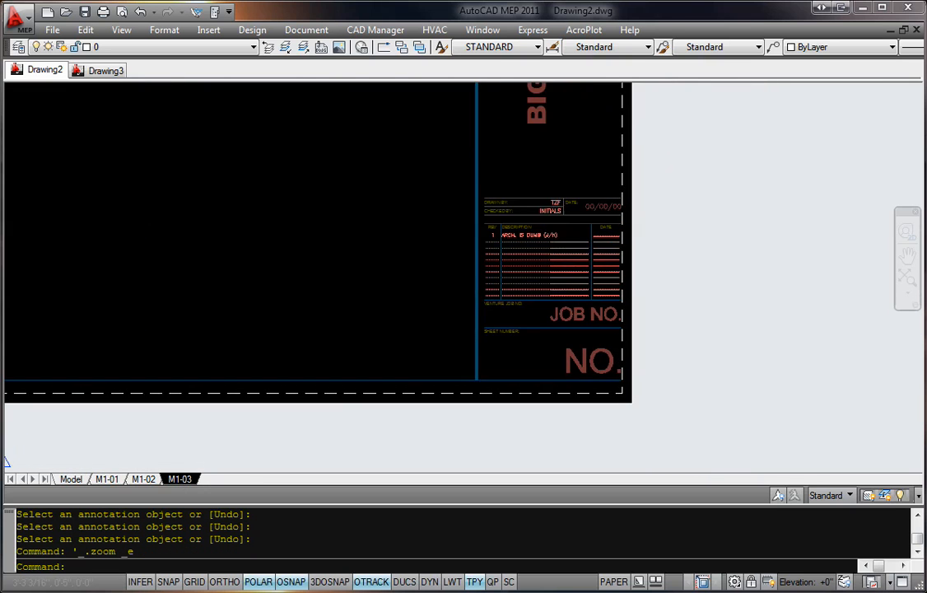
double_click(598, 356)
click(400, 412)
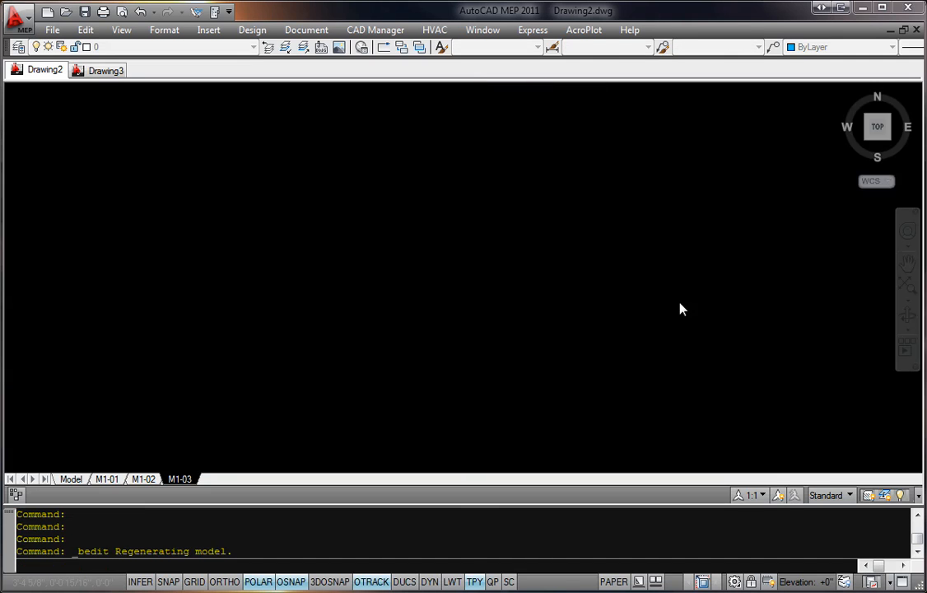
Step: Open the NO. placeholder text under Sheet Number for editing and start inserting a field in its place
middle_drag(716, 389, 666, 373)
scroll(637, 388, up, 5)
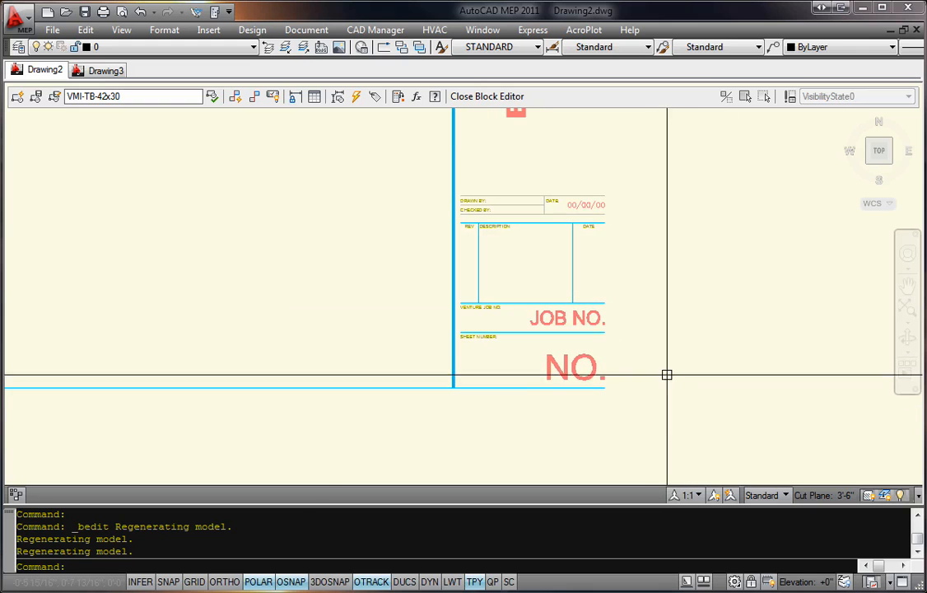
scroll(525, 363, up, 2)
scroll(525, 364, up, 2)
double_click(585, 365)
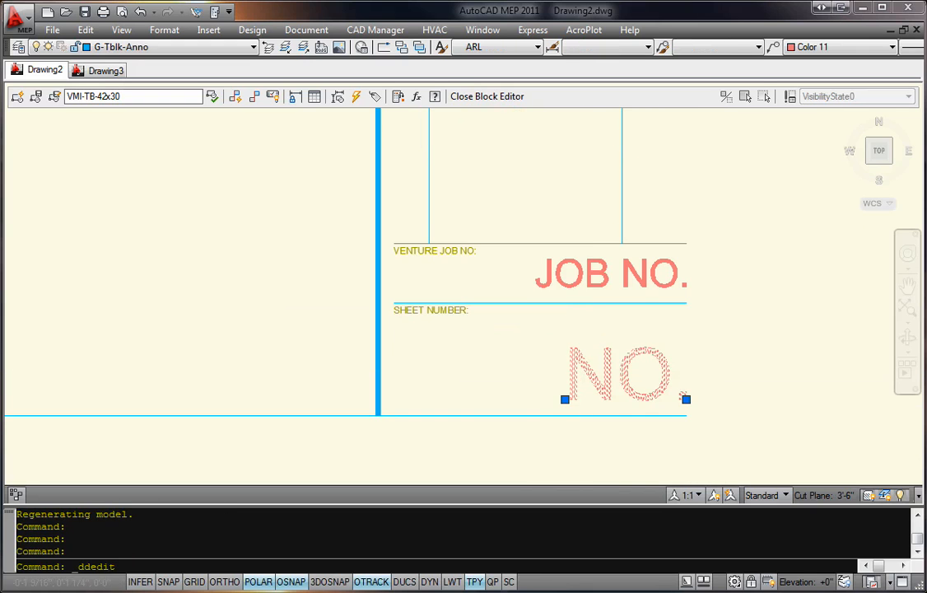
middle_drag(782, 338, 689, 315)
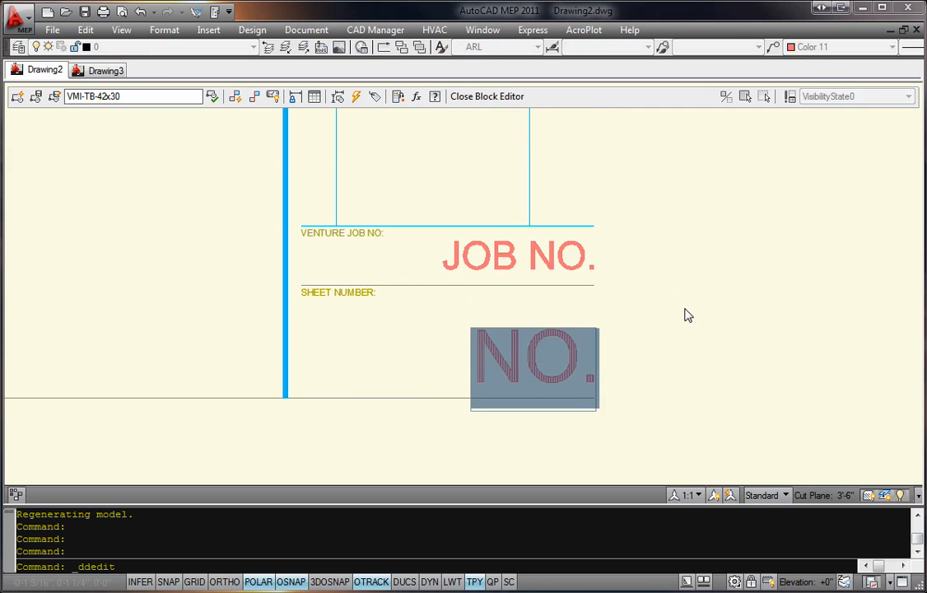
key(ctrl+f)
Step: Set the field category to Other and choose SystemVariable as the field name
click(242, 33)
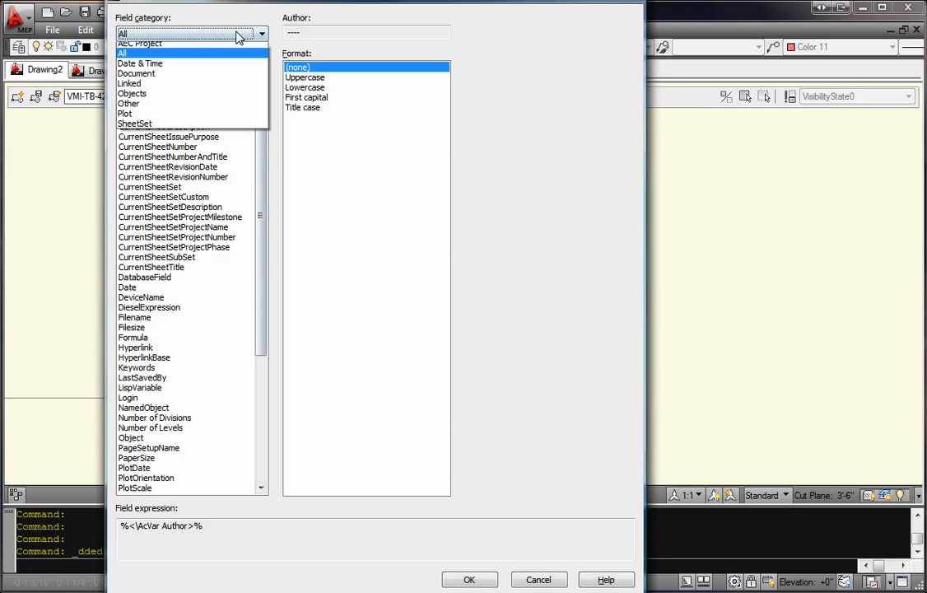
click(164, 138)
click(175, 35)
click(145, 144)
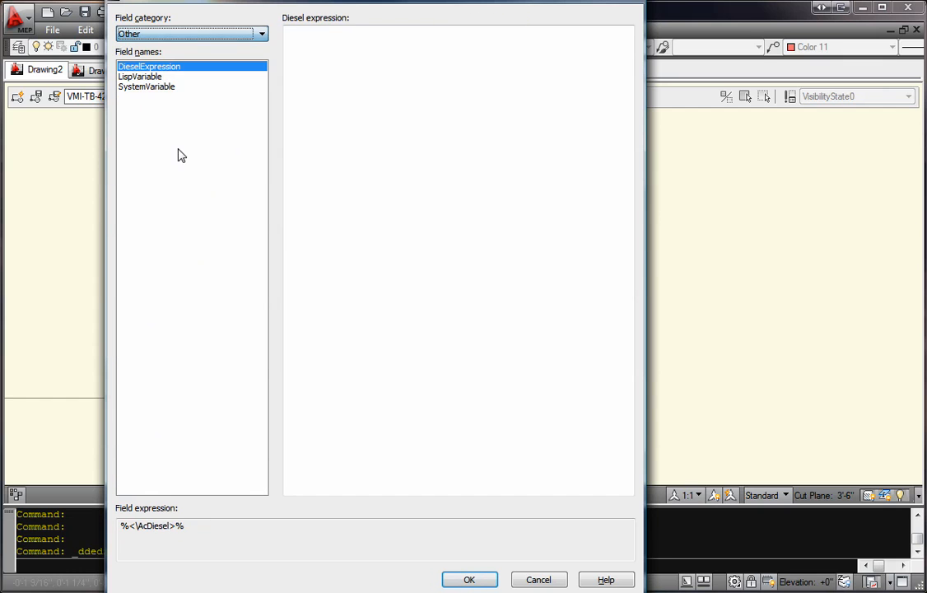
click(147, 87)
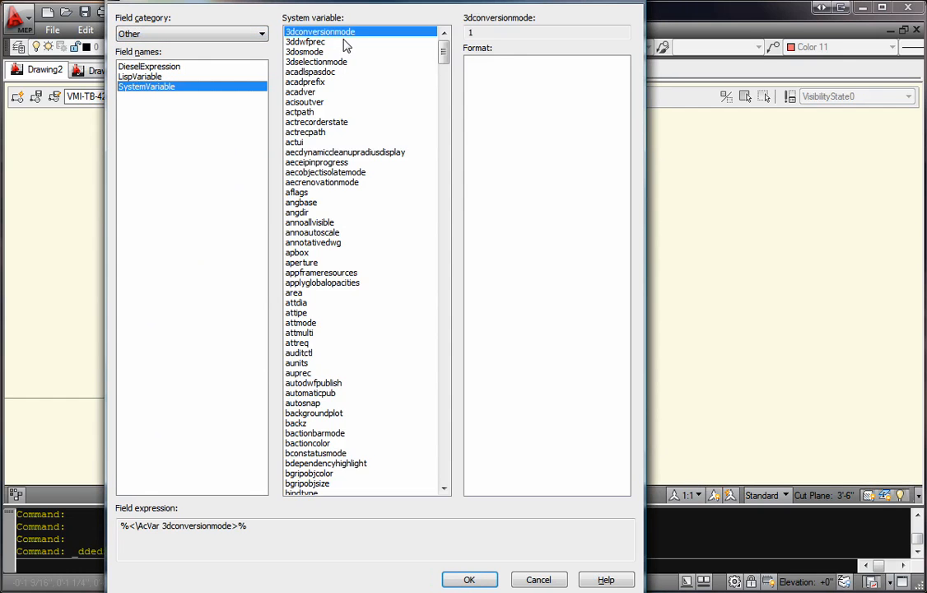
Step: Insert the ctab system variable as the sheet number field and finish the text edit
key(c)
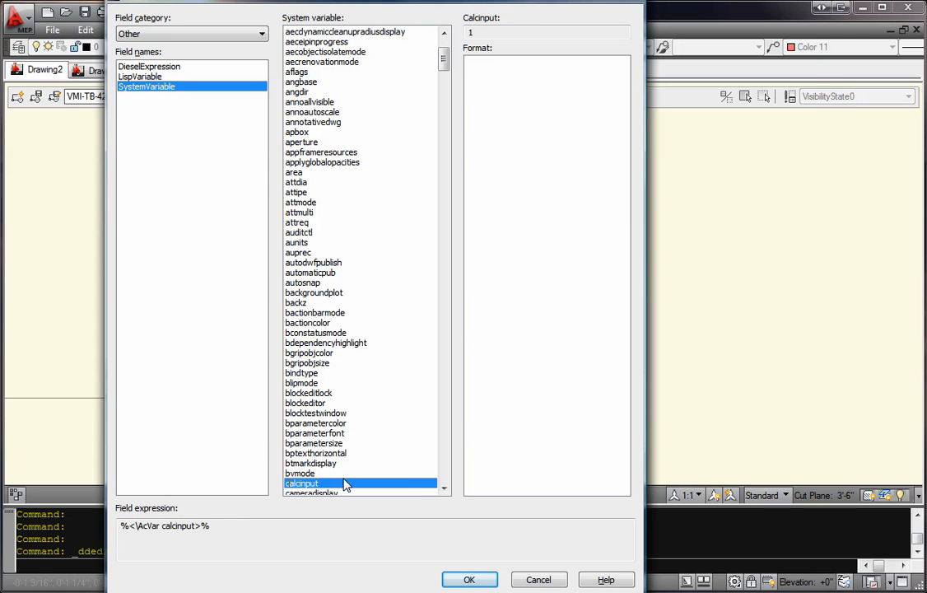
key(c)
key(c)
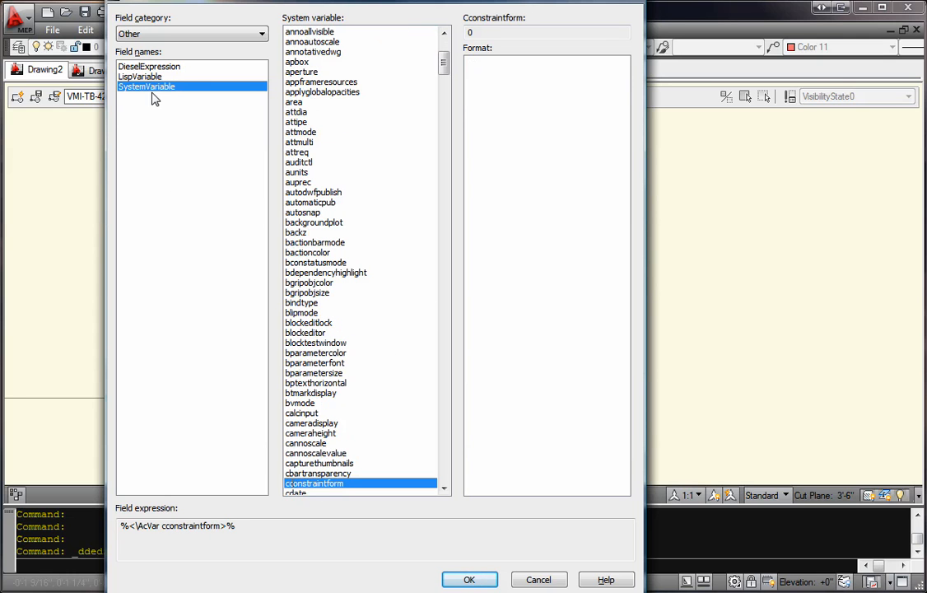
drag(442, 66, 444, 73)
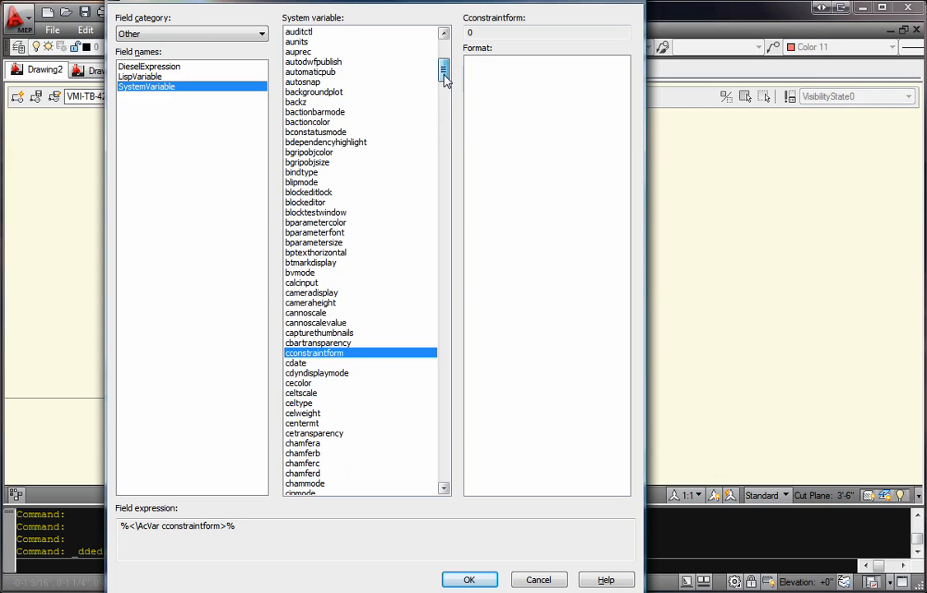
scroll(350, 420, down, 11)
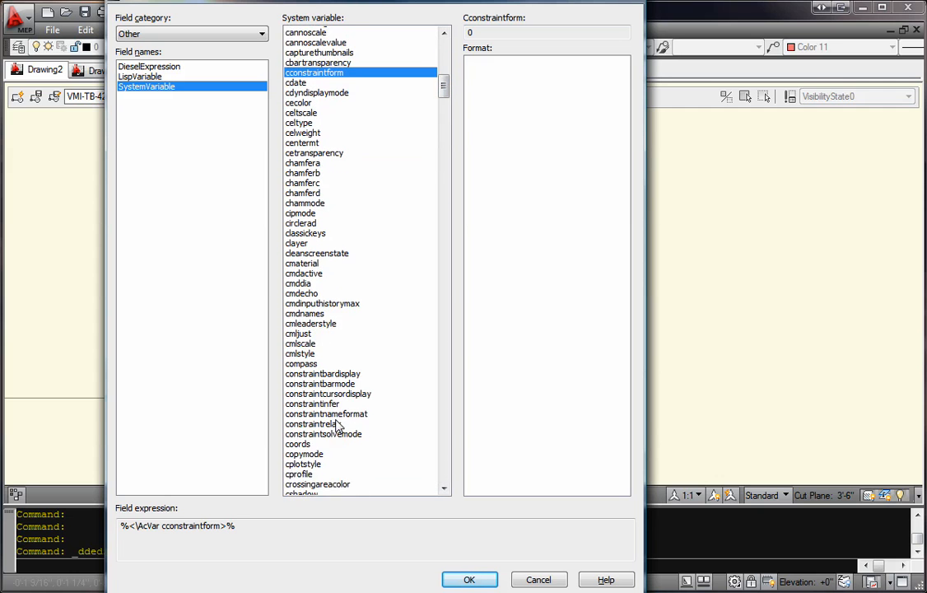
click(294, 453)
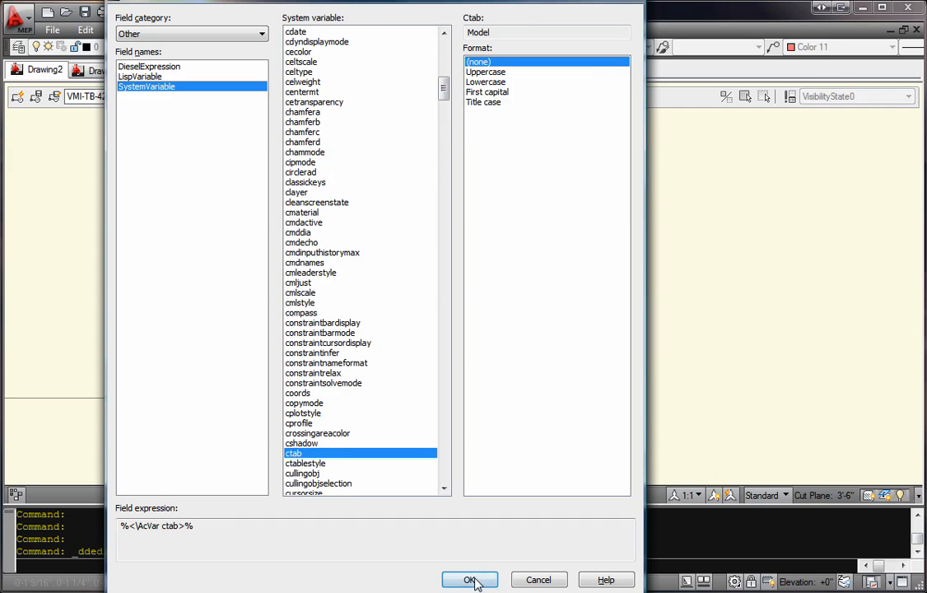
click(470, 579)
click(674, 330)
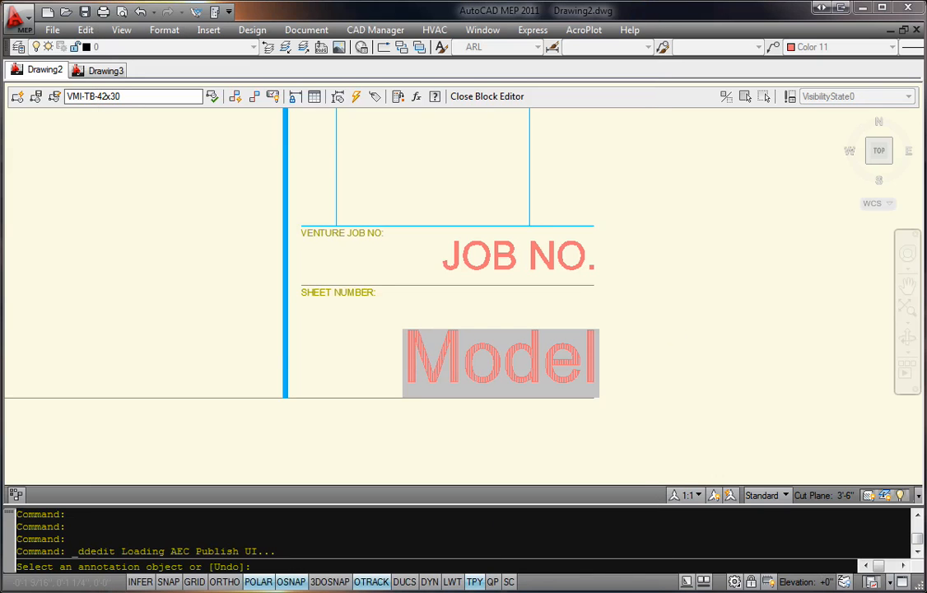
key(Return)
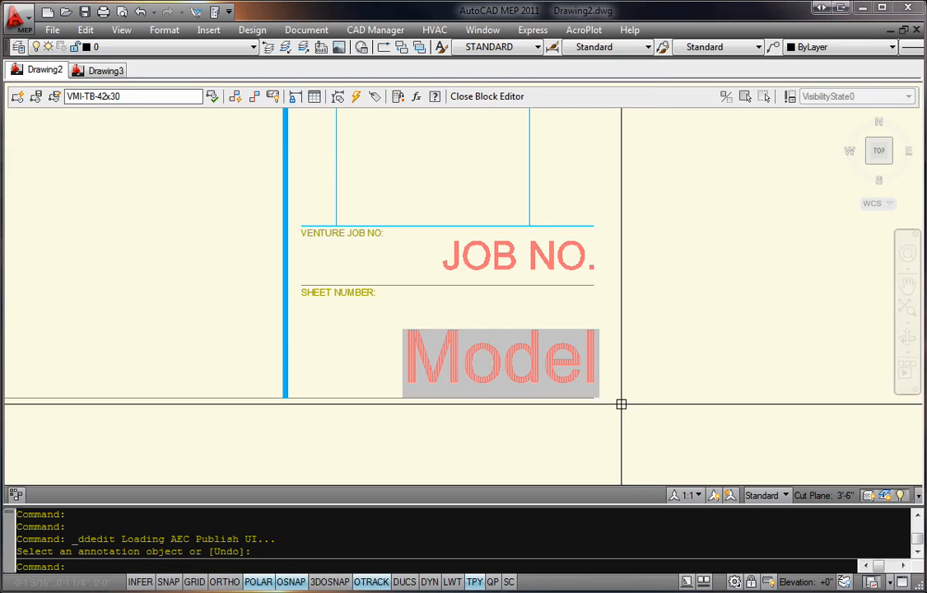
Step: Close the block editor, saving the changes to the VMI-TB-42x30 title block
click(485, 97)
click(420, 275)
scroll(604, 403, up, 4)
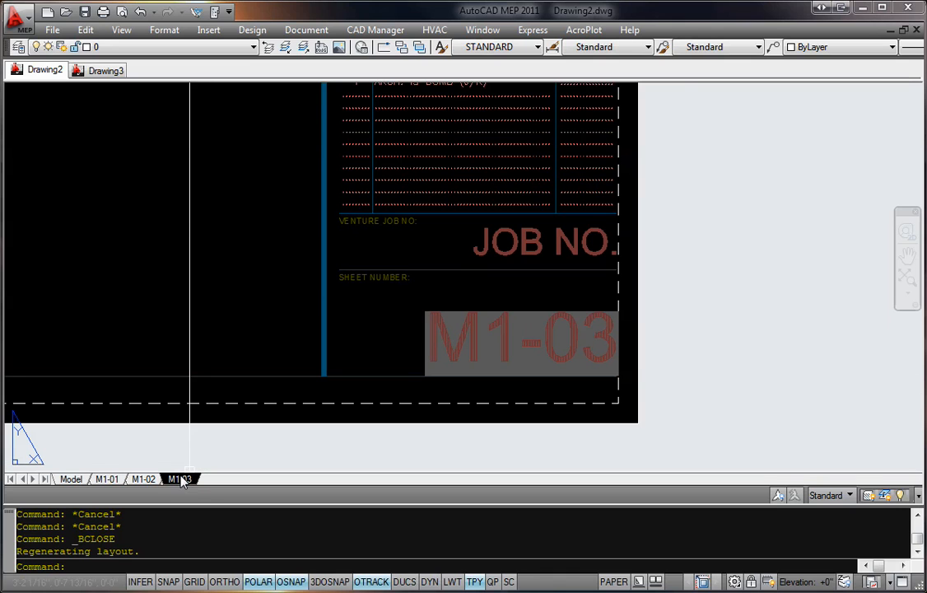
Step: Examine the sheet number in the title blocks of layouts M1-02, M1-01 and M1-03
click(143, 478)
middle_click(630, 427)
middle_click(630, 426)
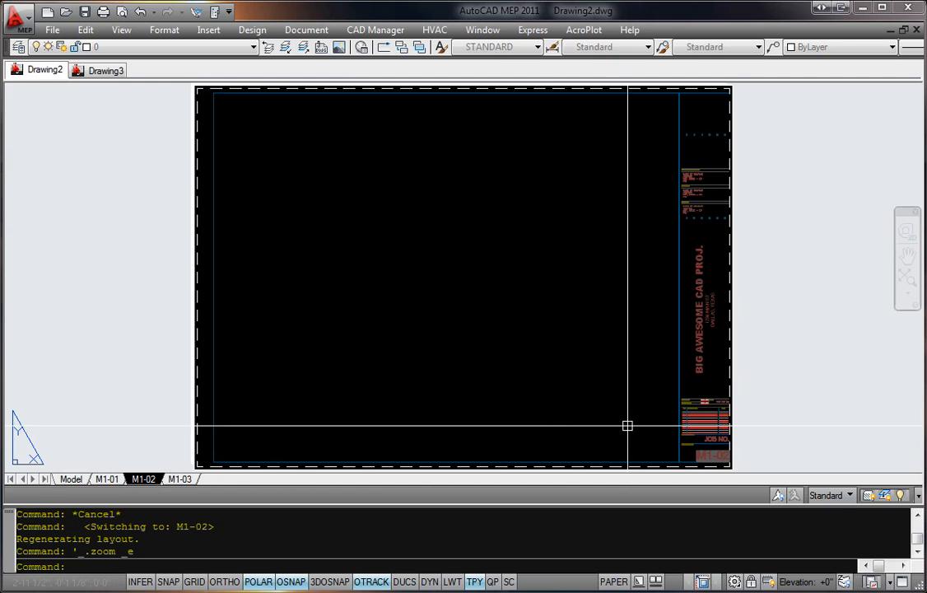
click(107, 479)
double_click(451, 451)
scroll(714, 456, up, 6)
middle_drag(761, 377, 724, 323)
scroll(693, 371, up, 4)
middle_drag(690, 370, 649, 366)
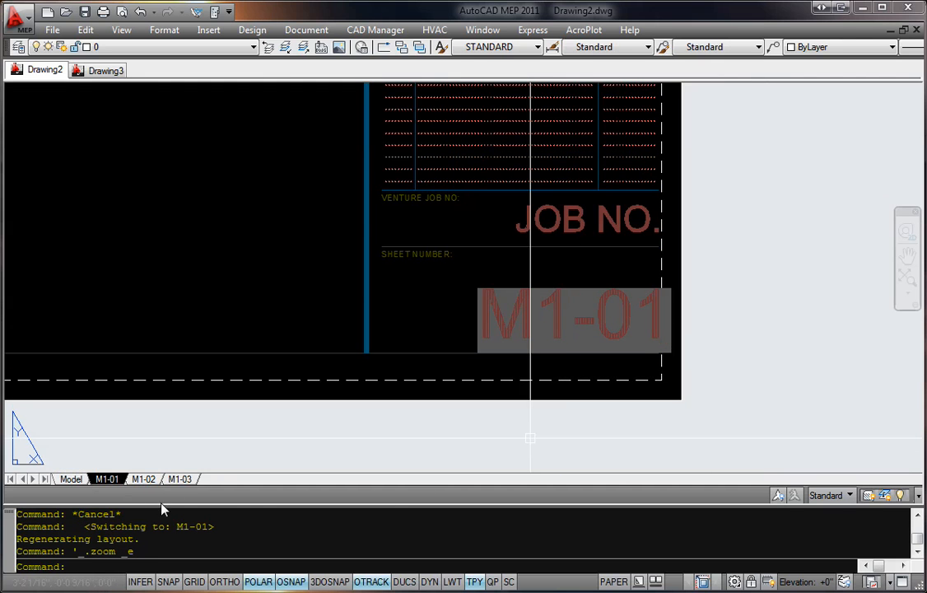
click(141, 480)
scroll(576, 383, up, 8)
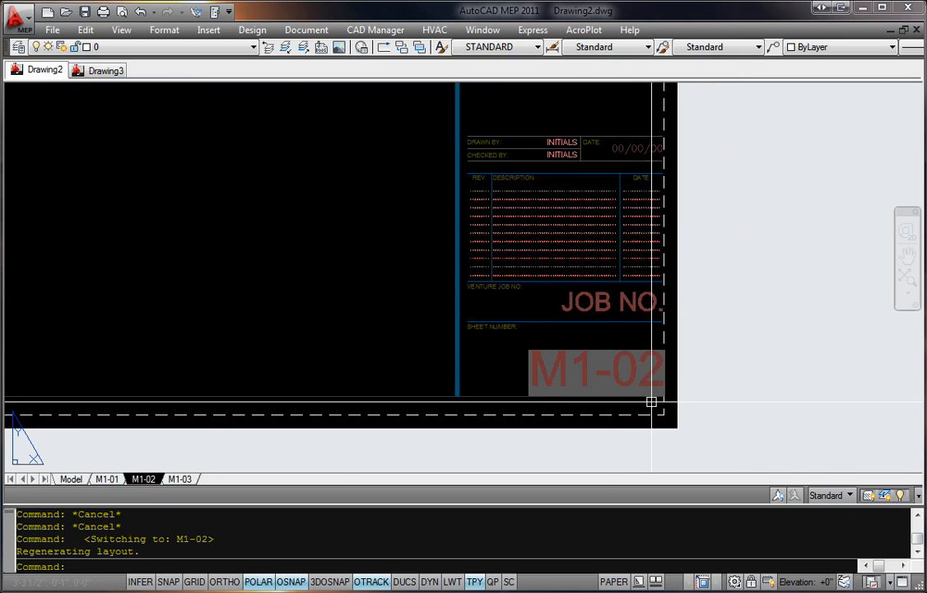
click(180, 478)
scroll(611, 384, up, 10)
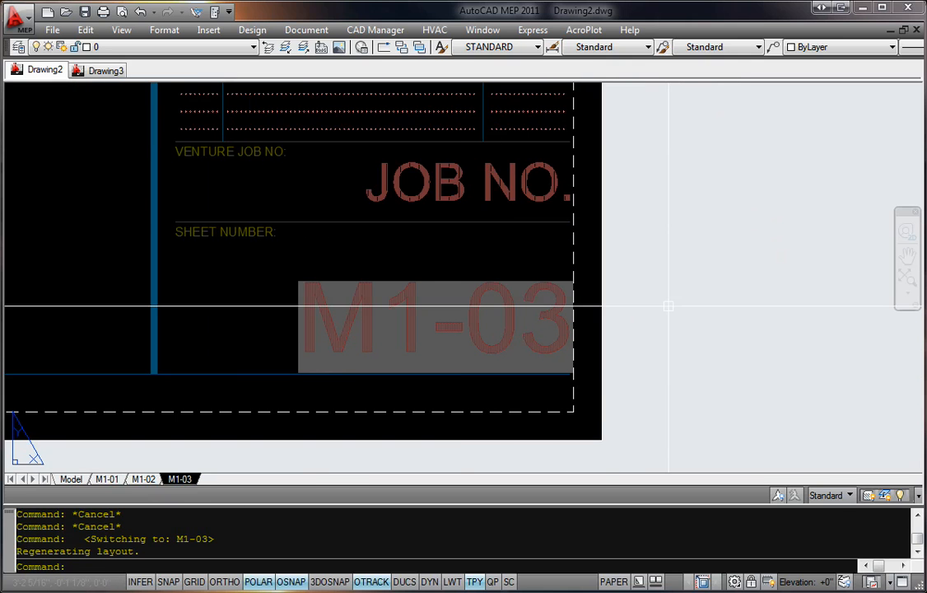
Step: Copy layout M1-03 to a new layout named M2-01
text(ayout)
key(Return)
text(c)
key(Return)
key(Return)
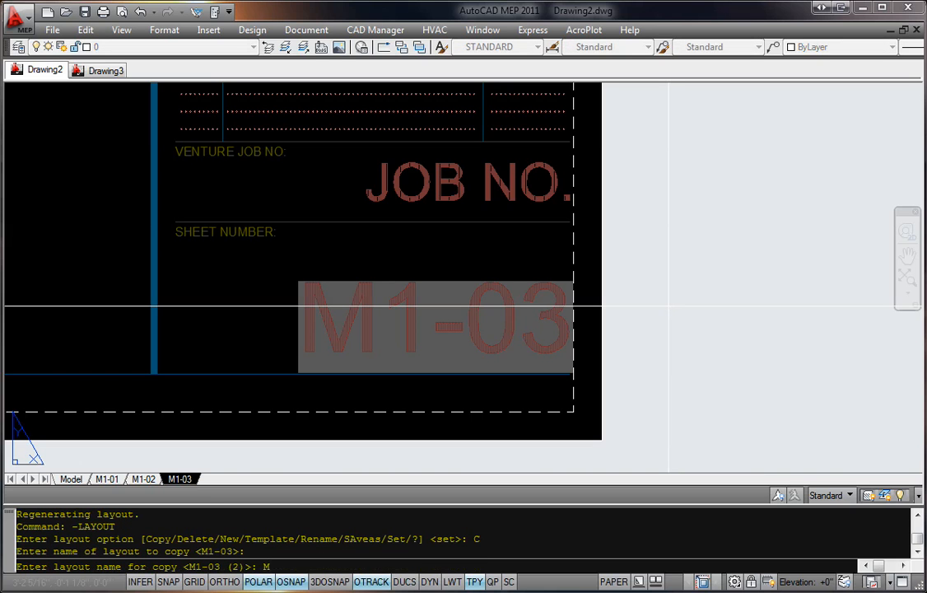
key(Return)
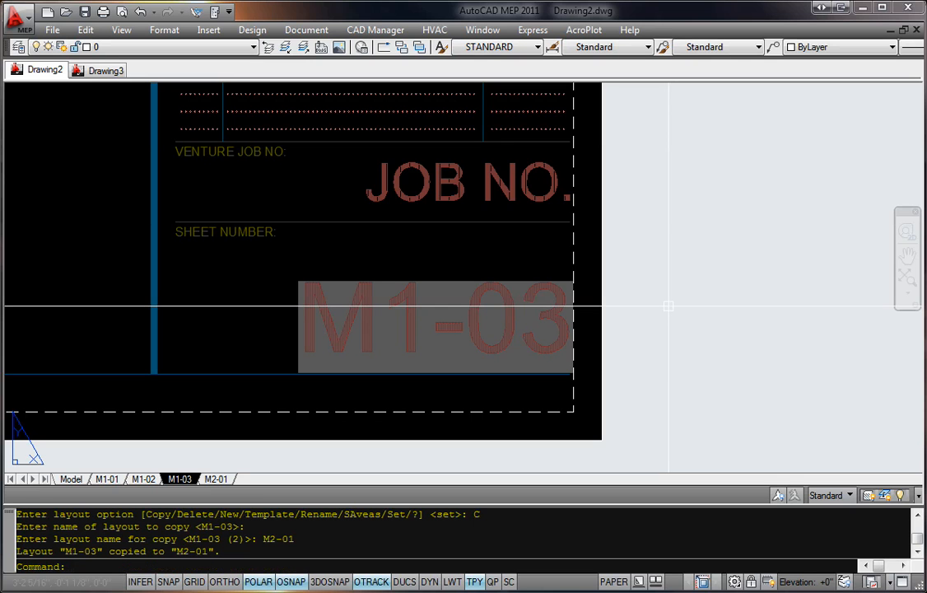
Step: Compare the title blocks of layouts M2-01 and M1-03, and view the whole M2-01 sheet
click(224, 480)
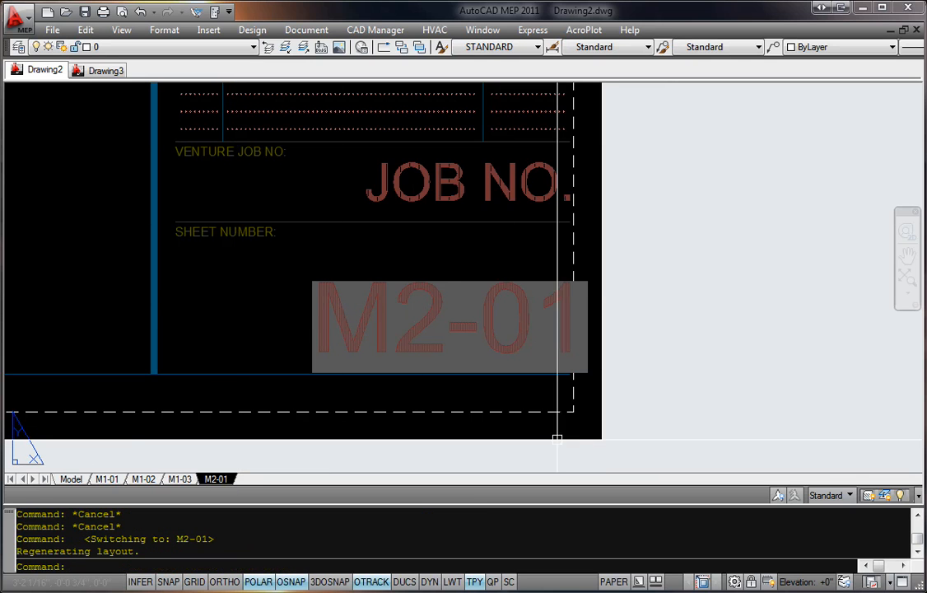
click(186, 481)
click(219, 482)
middle_click(679, 393)
middle_click(678, 393)
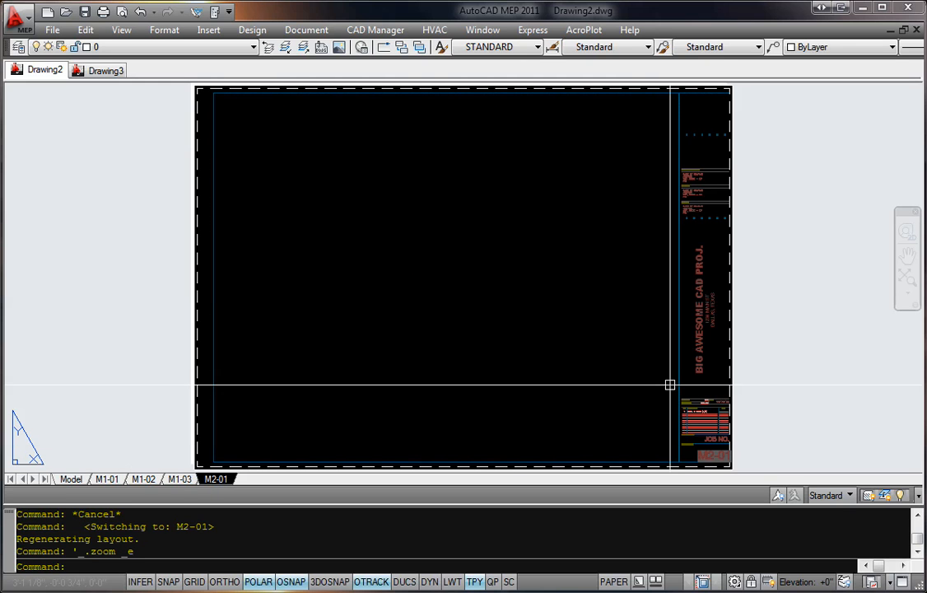